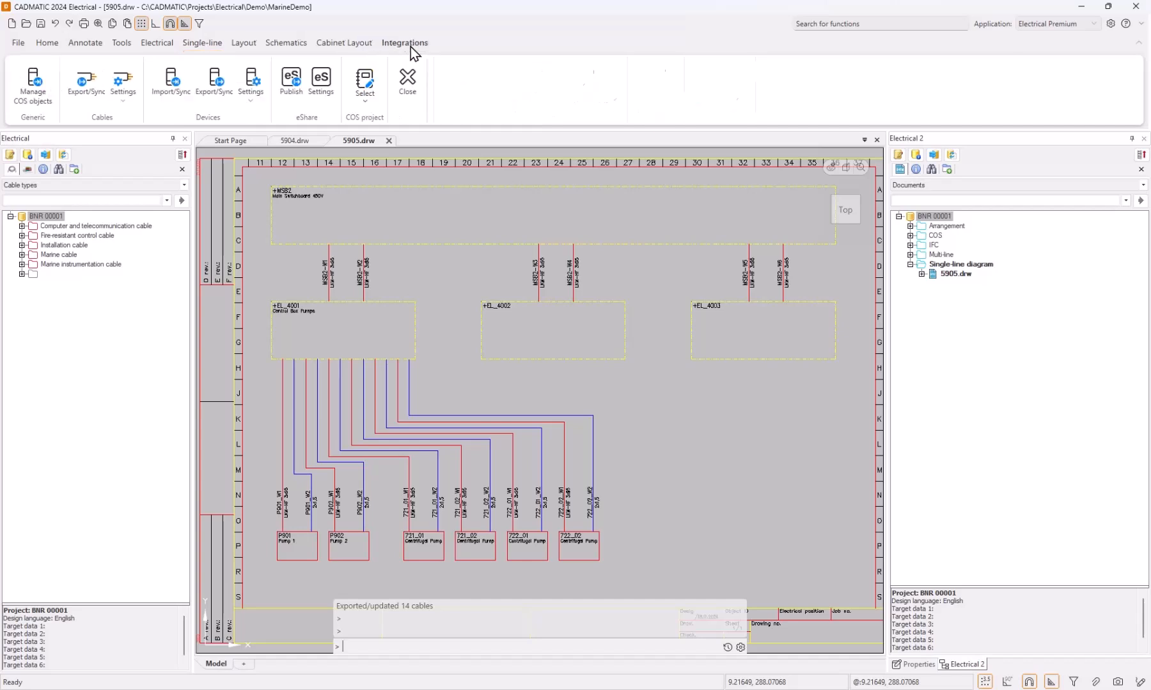
# Export cables from the active drawing 5905.drw by selecting everything from the main switchboard down to the pumps.
pyautogui.click(87, 86)
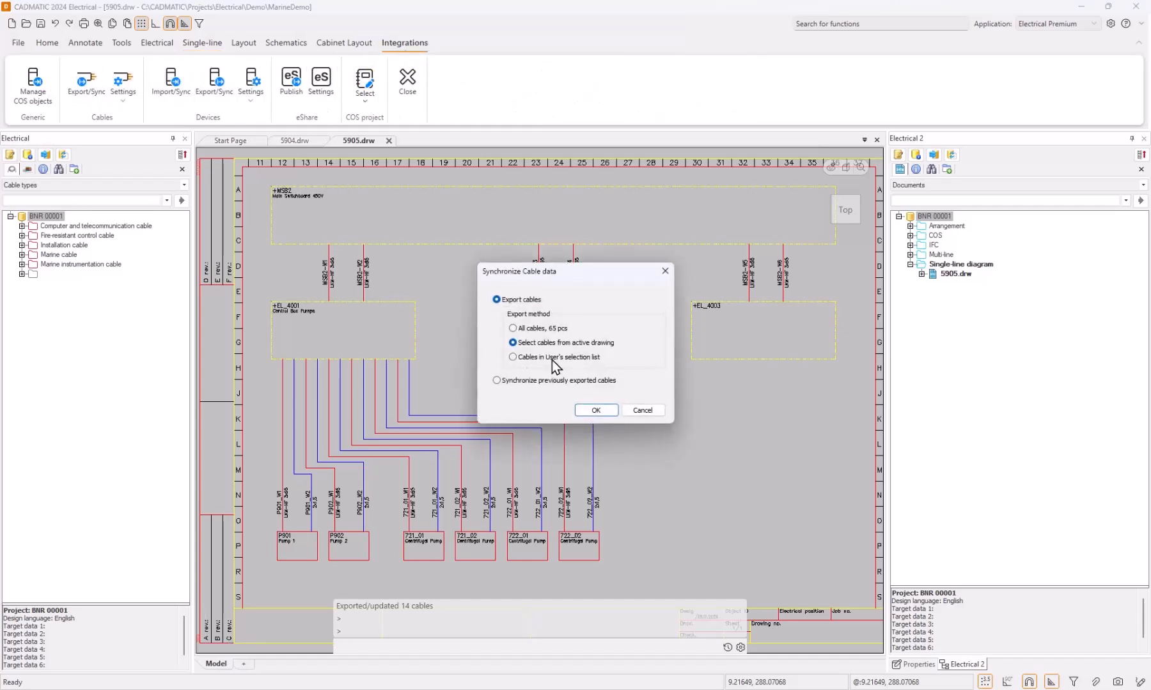
pyautogui.click(596, 410)
pyautogui.click(262, 182)
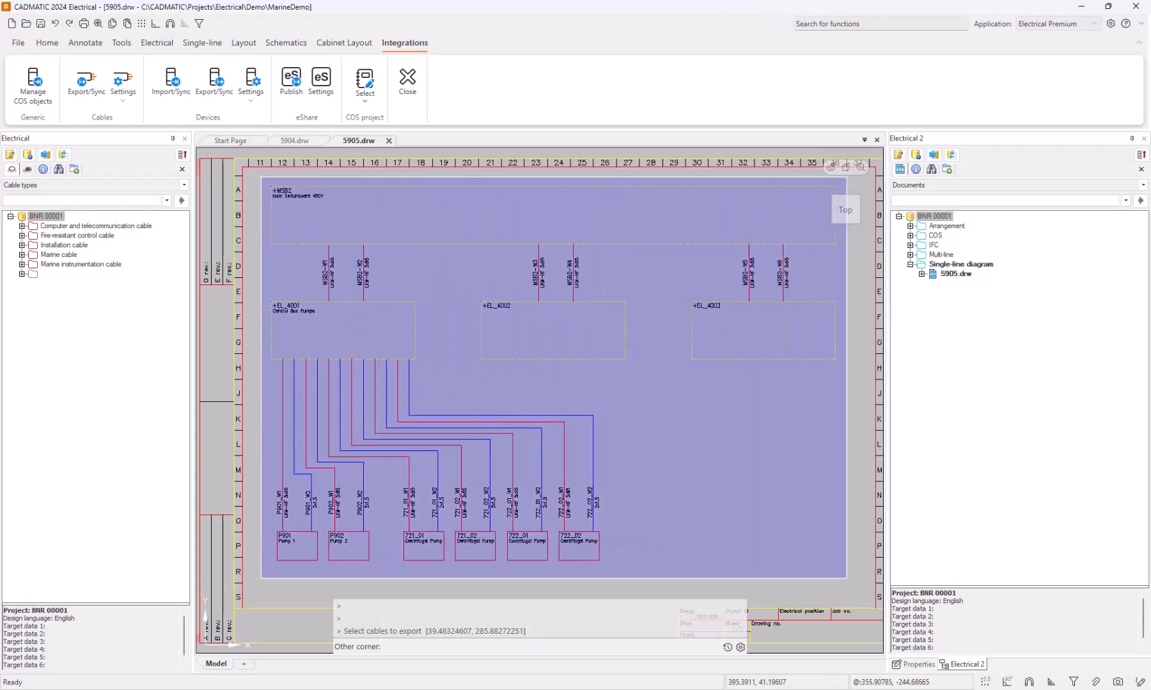
pyautogui.click(847, 579)
pyautogui.press('Return')
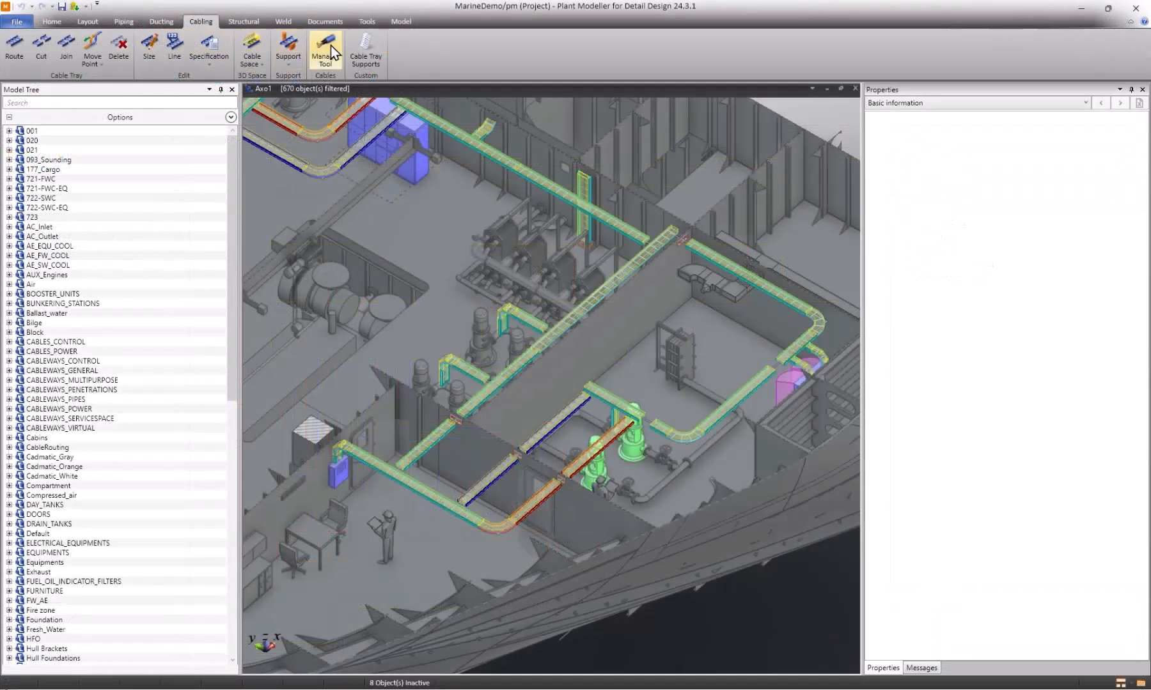
# Switch to Plant Modeller and load updates for the not created diagram cables in the Cable Manager.
pyautogui.click(332, 45)
pyautogui.moveTo(735, 182); pyautogui.dragTo(343, 210)
pyautogui.click(207, 256)
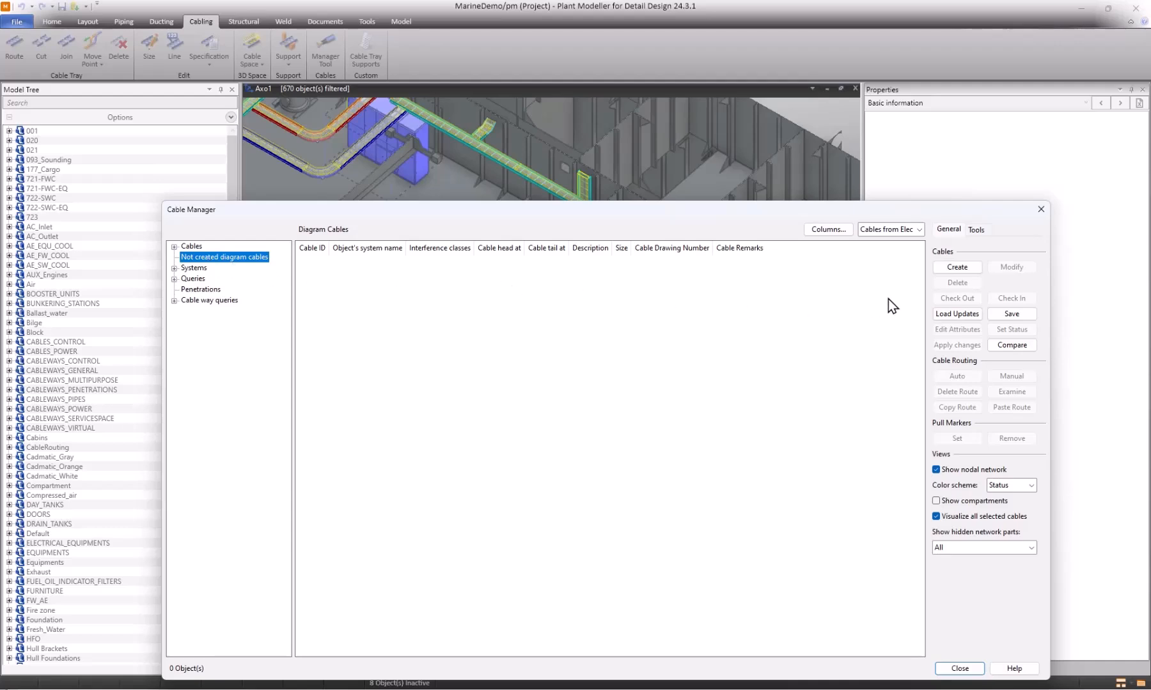
pyautogui.click(974, 317)
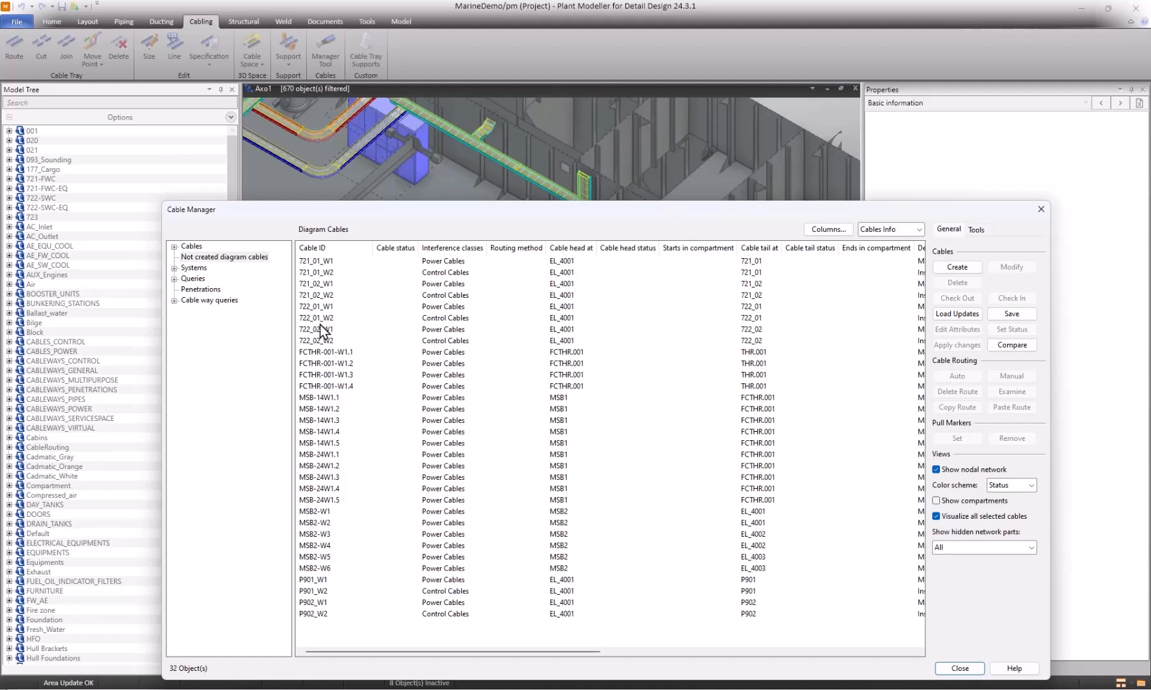
# Preview the connected equipment of diagram cables 721_01_W1, 721_01_W2, 721_02_W1 and FCTHR-001-W1.1 in the cable view.
pyautogui.click(336, 266)
pyautogui.moveTo(402, 223); pyautogui.dragTo(413, 355)
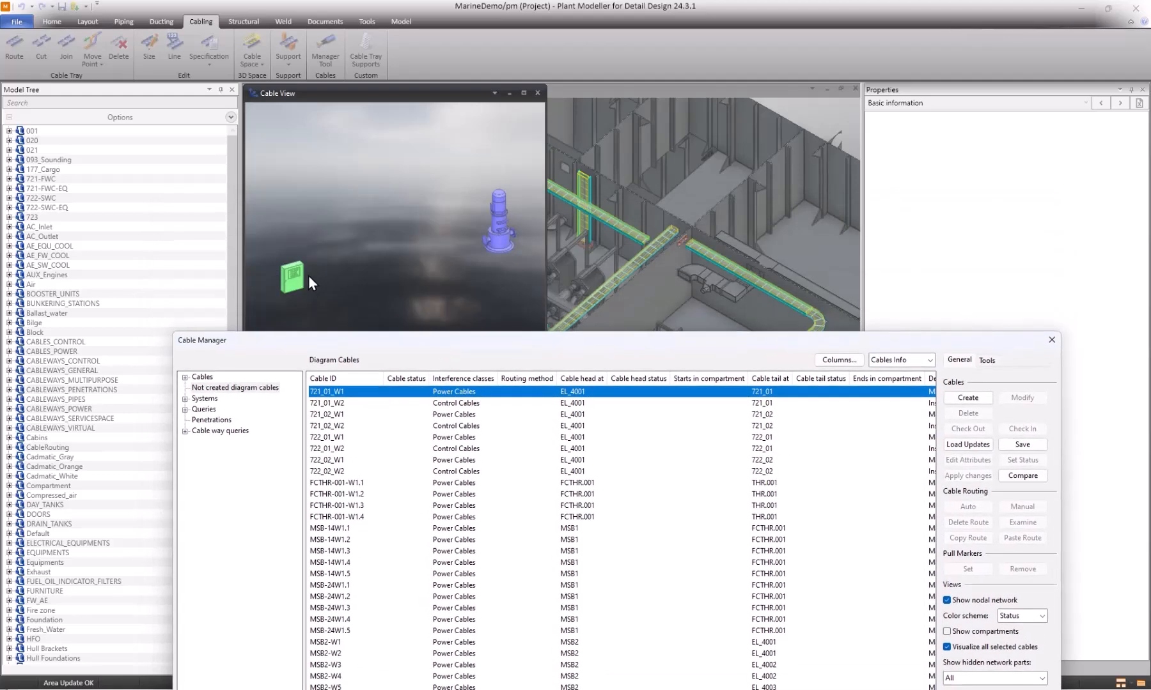
pyautogui.click(341, 405)
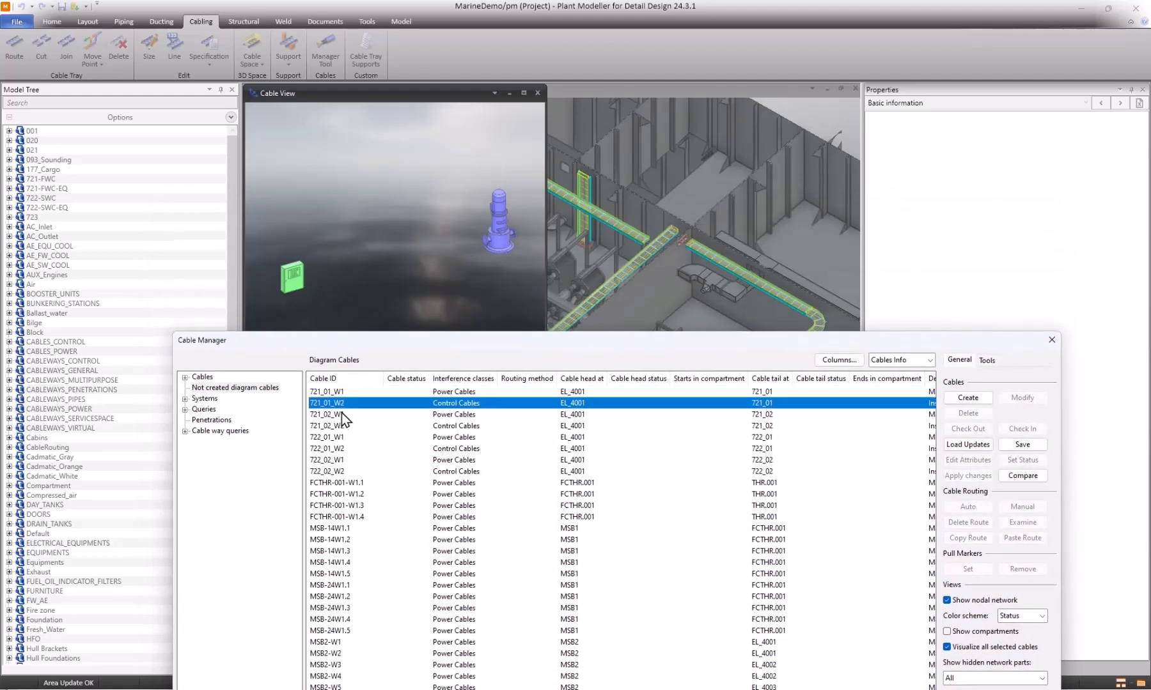
pyautogui.click(342, 416)
pyautogui.click(345, 483)
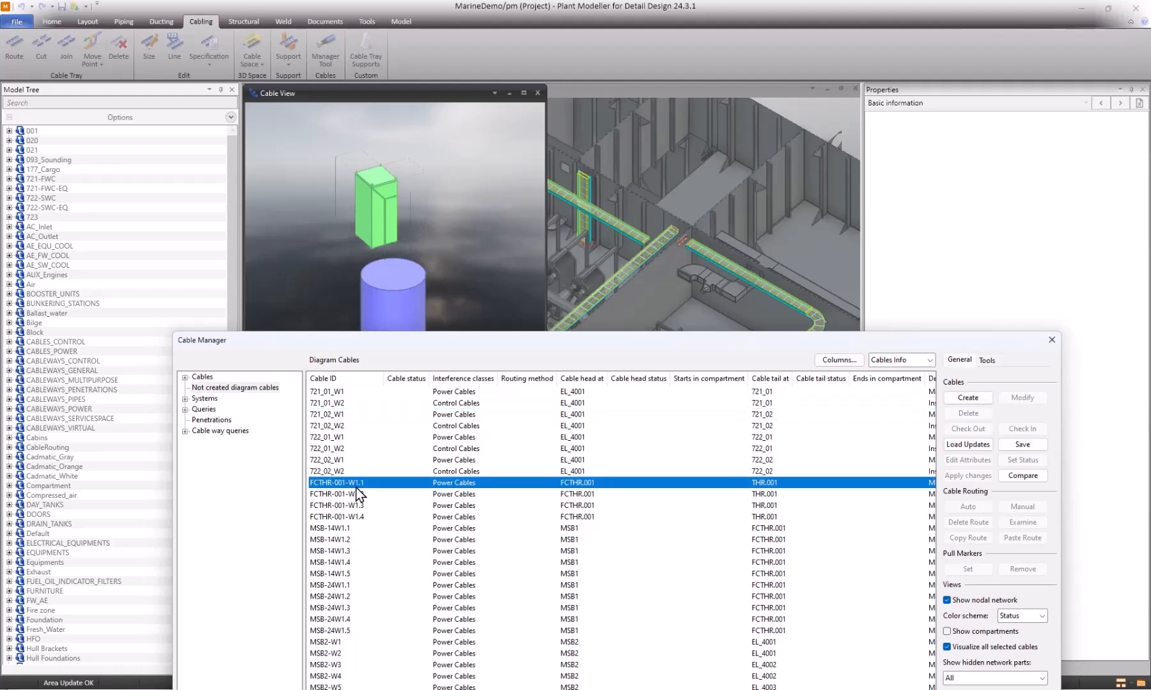
# Create cables from all the listed diagram cables.
pyautogui.moveTo(449, 340); pyautogui.dragTo(451, 190)
pyautogui.moveTo(361, 611); pyautogui.dragTo(340, 249)
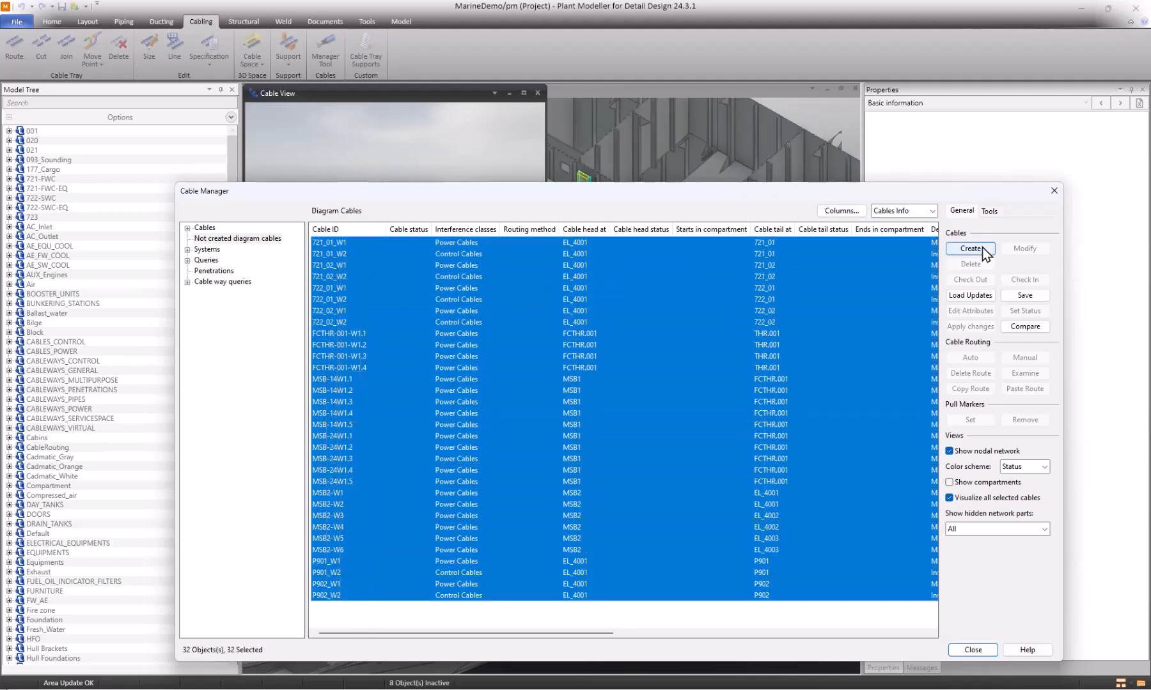
pyautogui.click(980, 249)
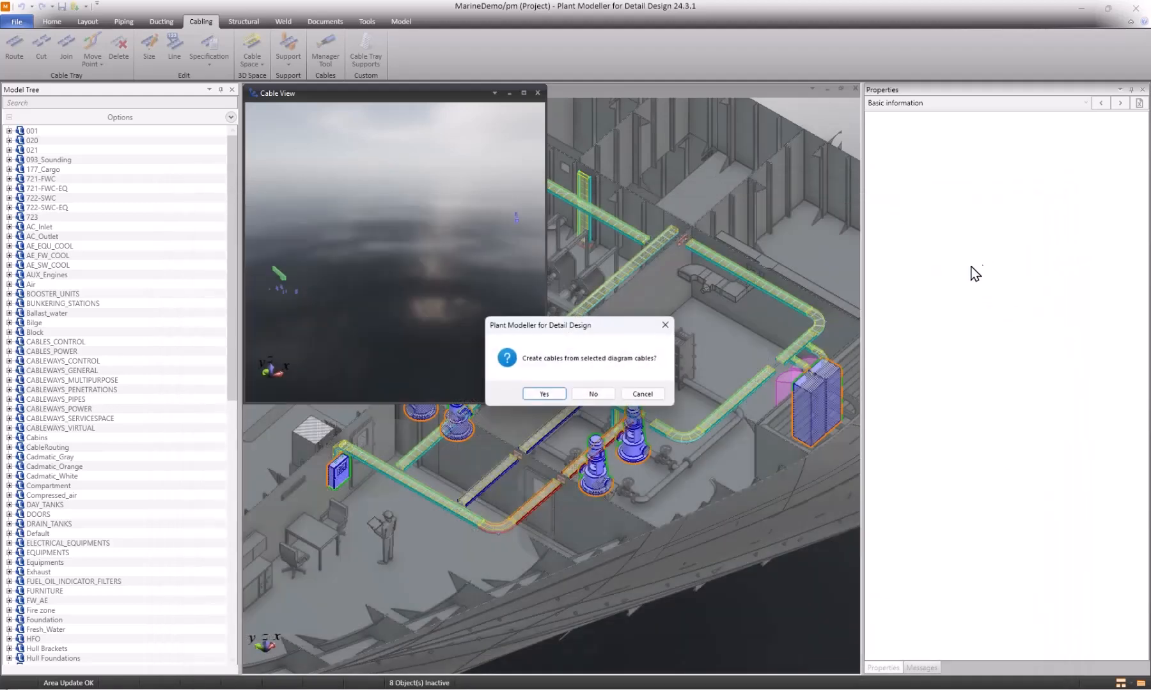
pyautogui.click(544, 395)
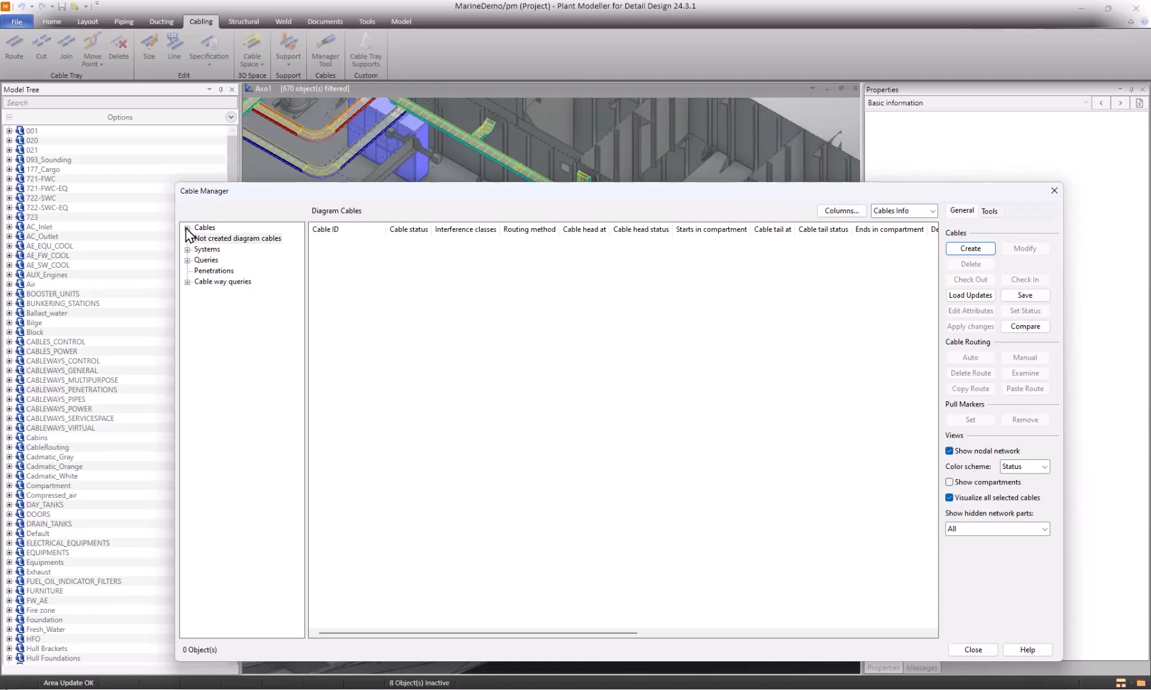
# List the cables linked in Electrical and diagnose optional routes for cable P901_W1, stopping the route search early.
pyautogui.click(188, 261)
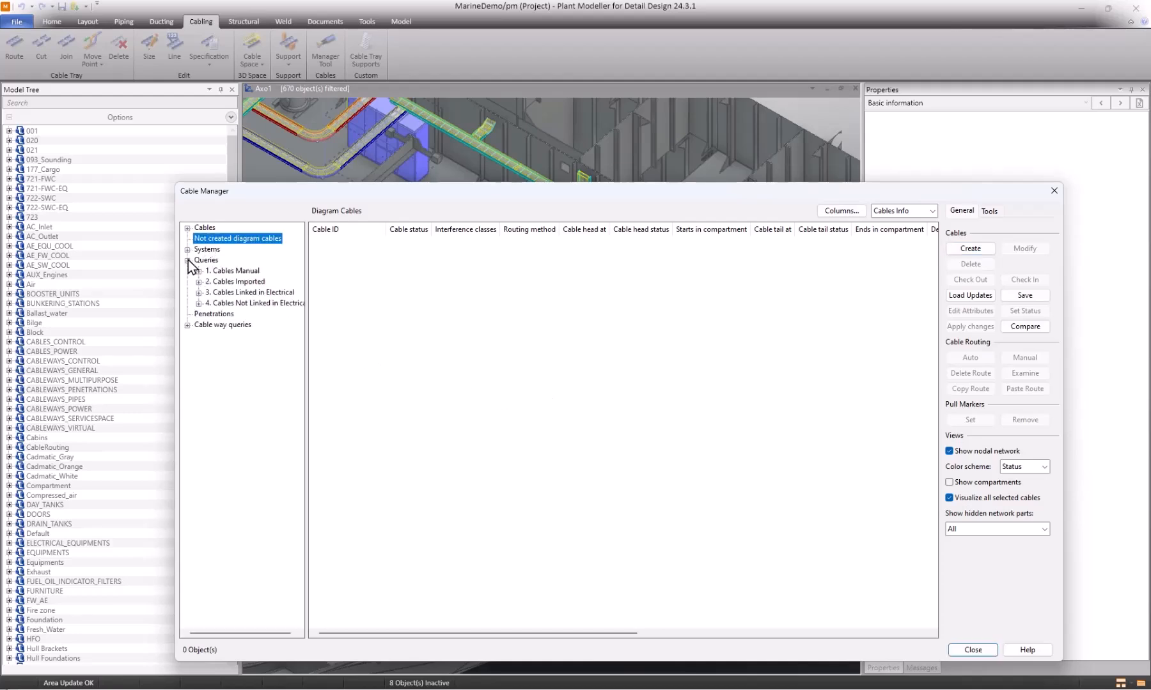
pyautogui.click(258, 292)
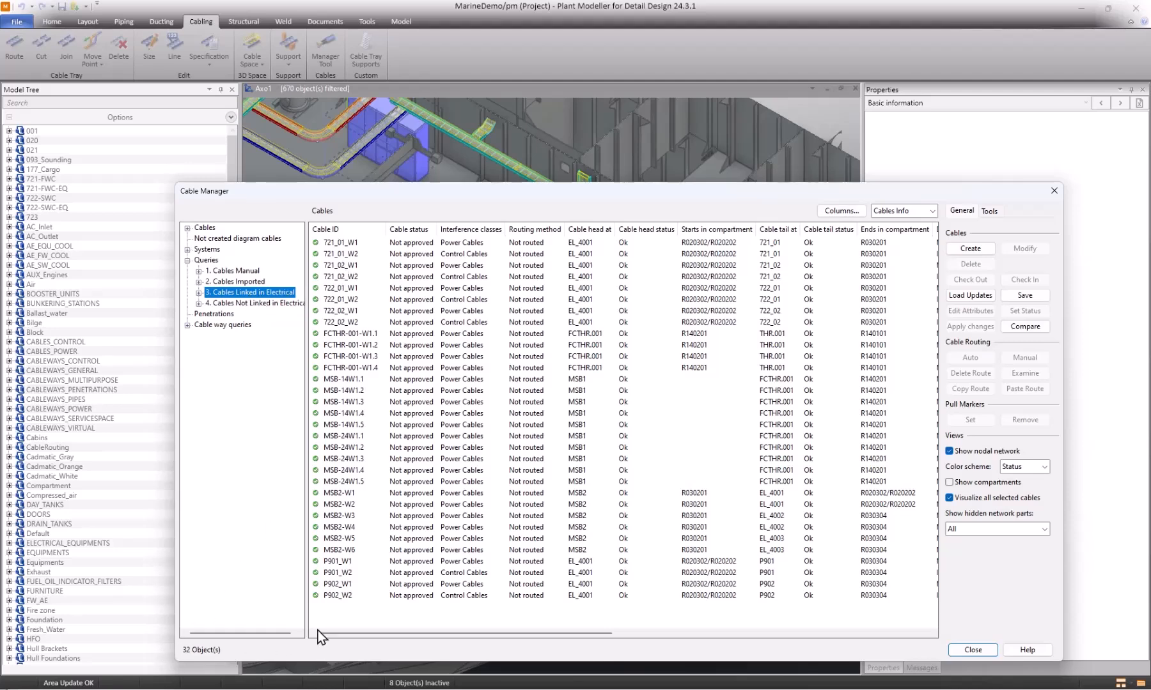
pyautogui.click(350, 561)
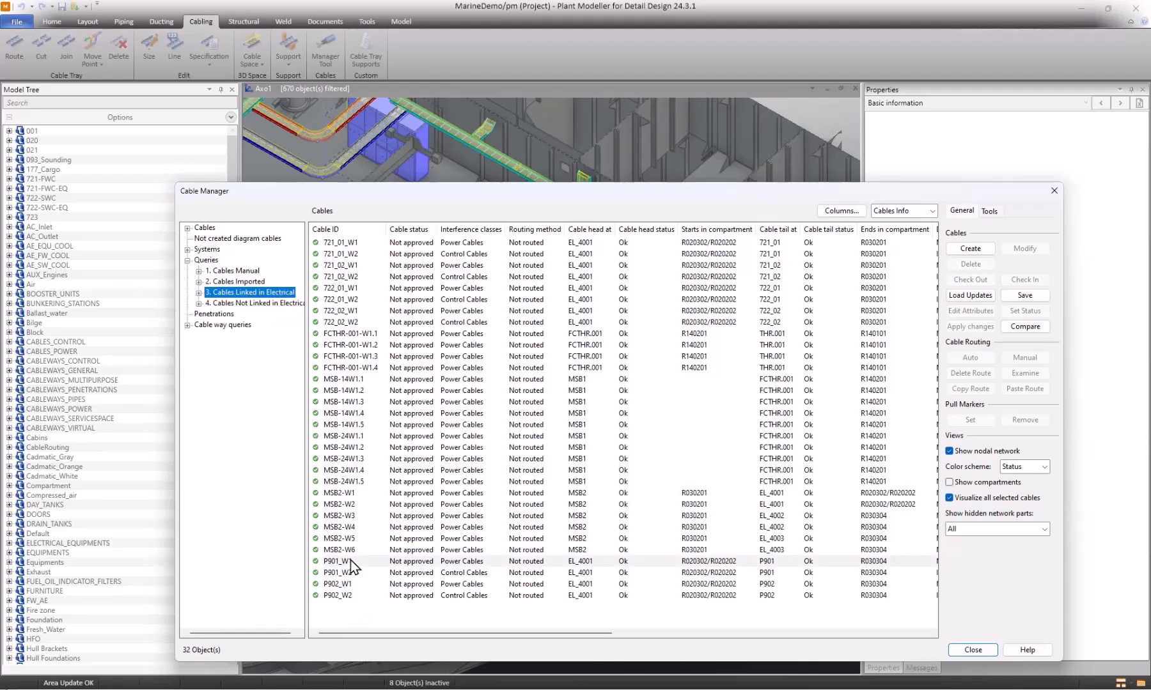
pyautogui.moveTo(463, 192); pyautogui.dragTo(432, 142)
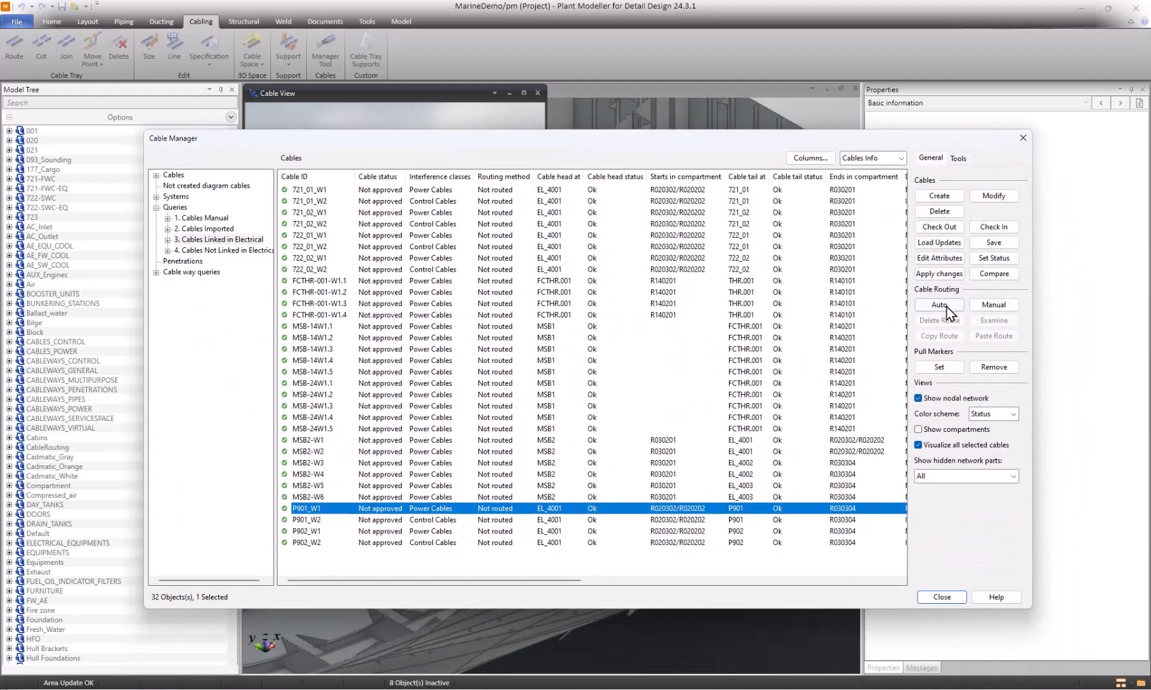
pyautogui.rightClick(417, 510)
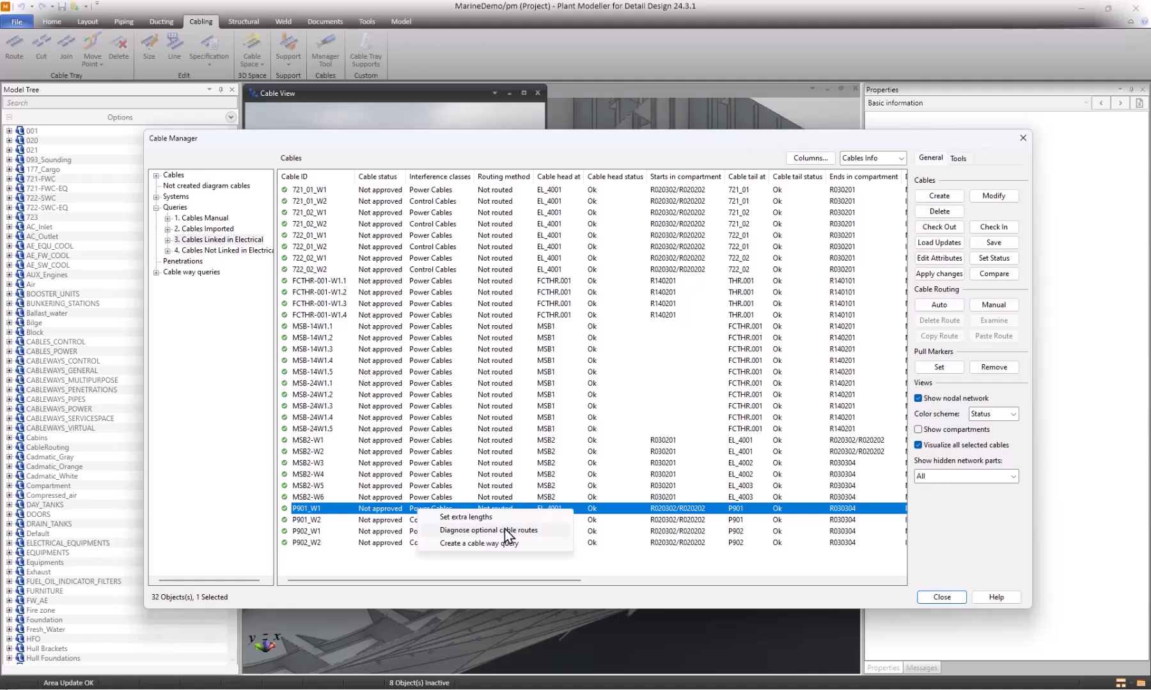
pyautogui.click(505, 529)
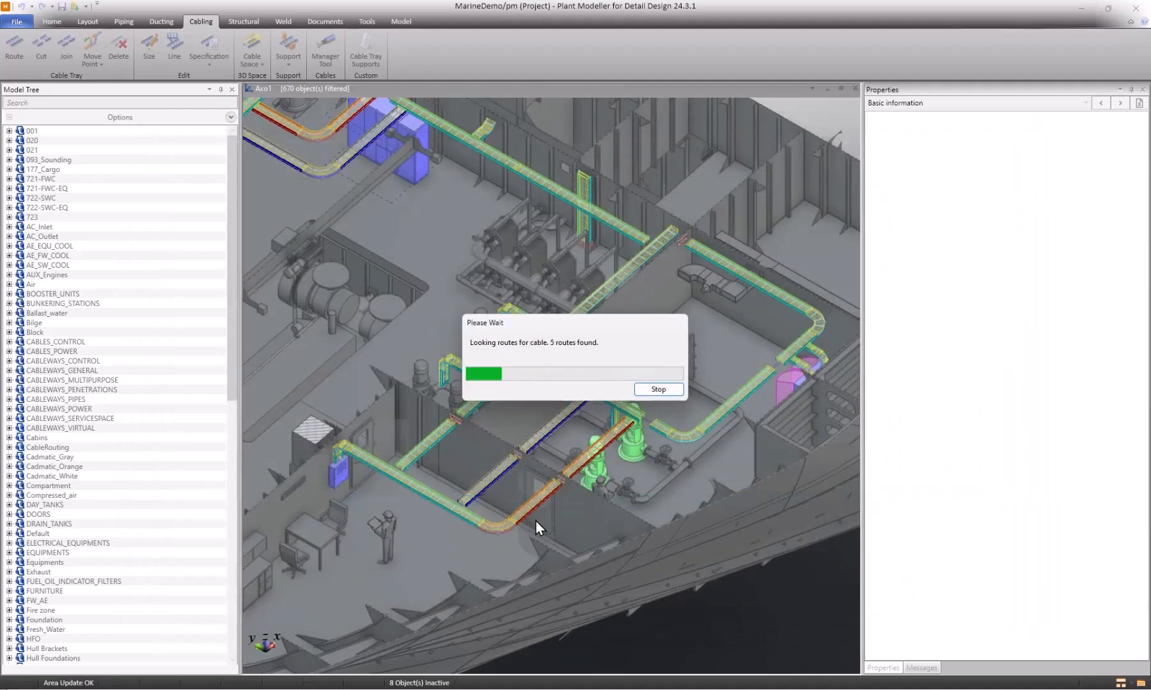
pyautogui.click(662, 390)
# Compare optional routes 1 to 5 for cable P901_W1 in the cable view, then close the comparison without applying a route.
pyautogui.moveTo(1026, 189); pyautogui.dragTo(937, 195)
pyautogui.click(938, 240)
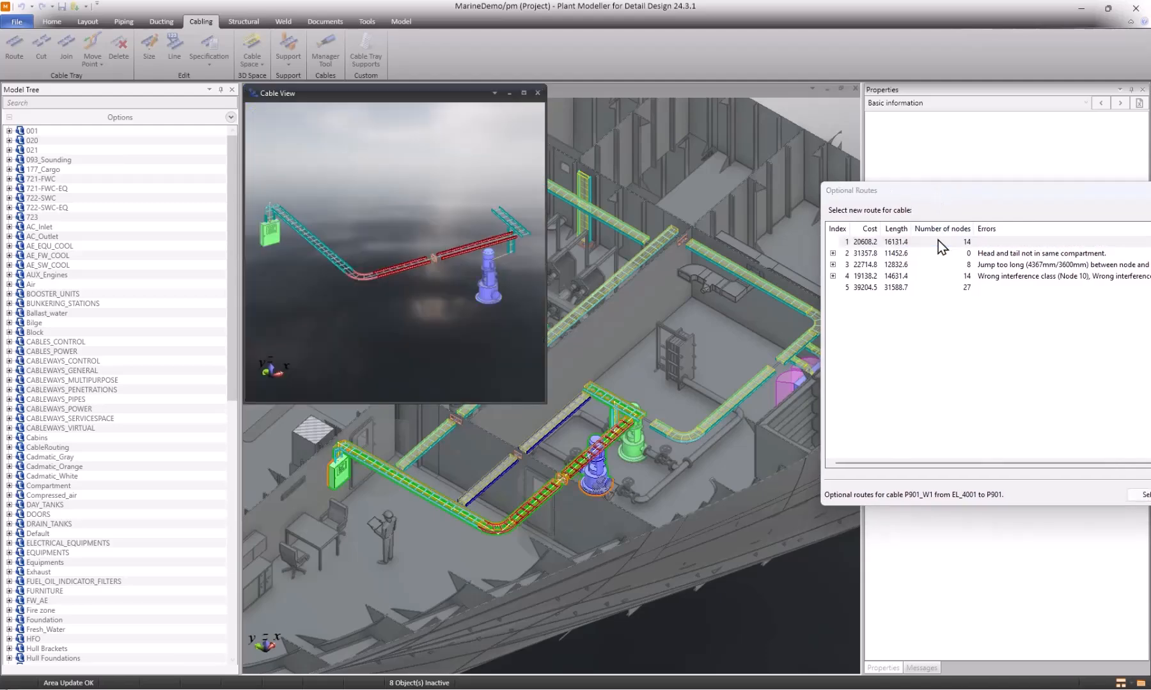
pyautogui.moveTo(982, 191); pyautogui.dragTo(714, 108)
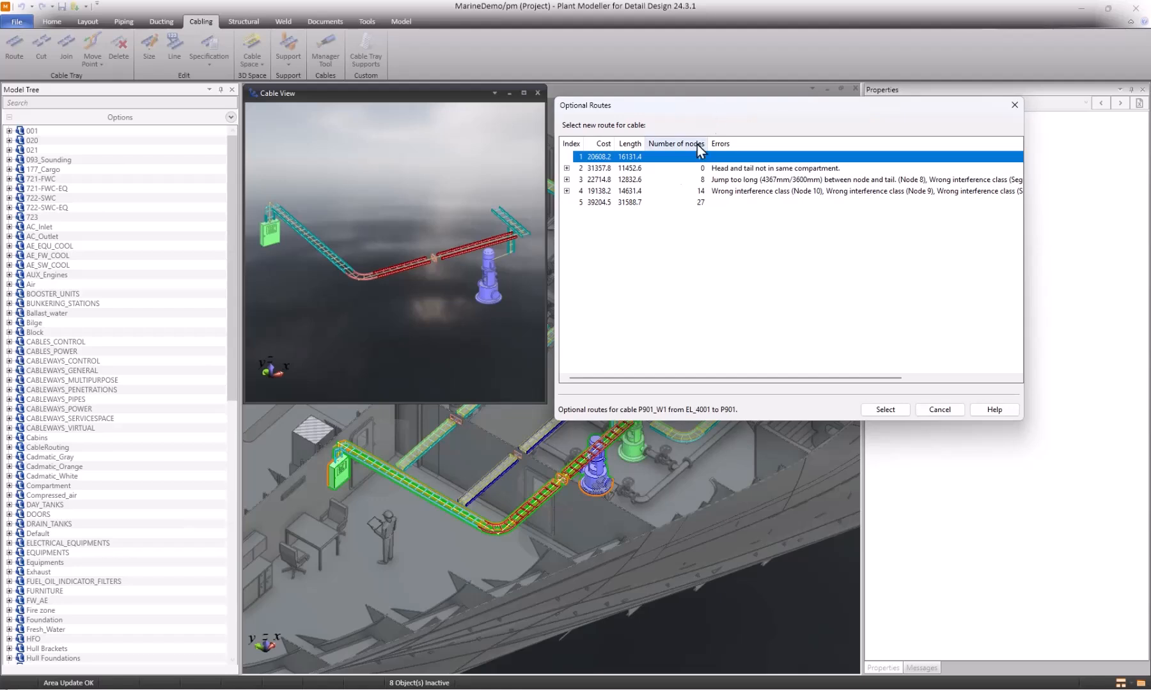
pyautogui.click(639, 168)
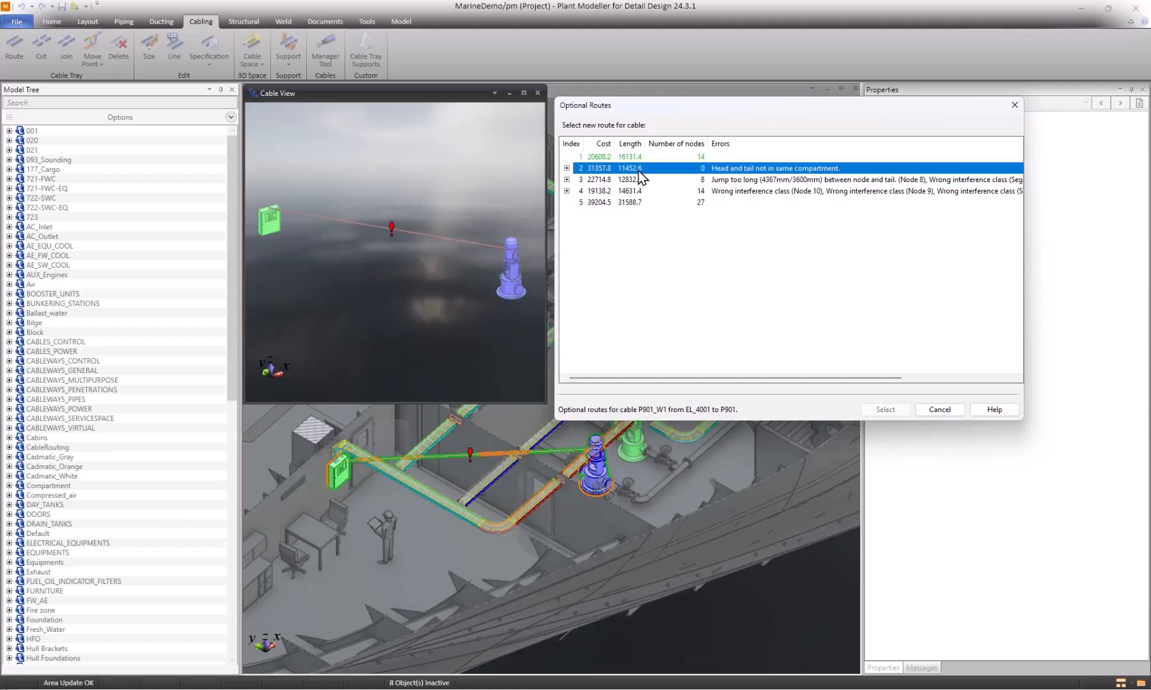
pyautogui.click(637, 177)
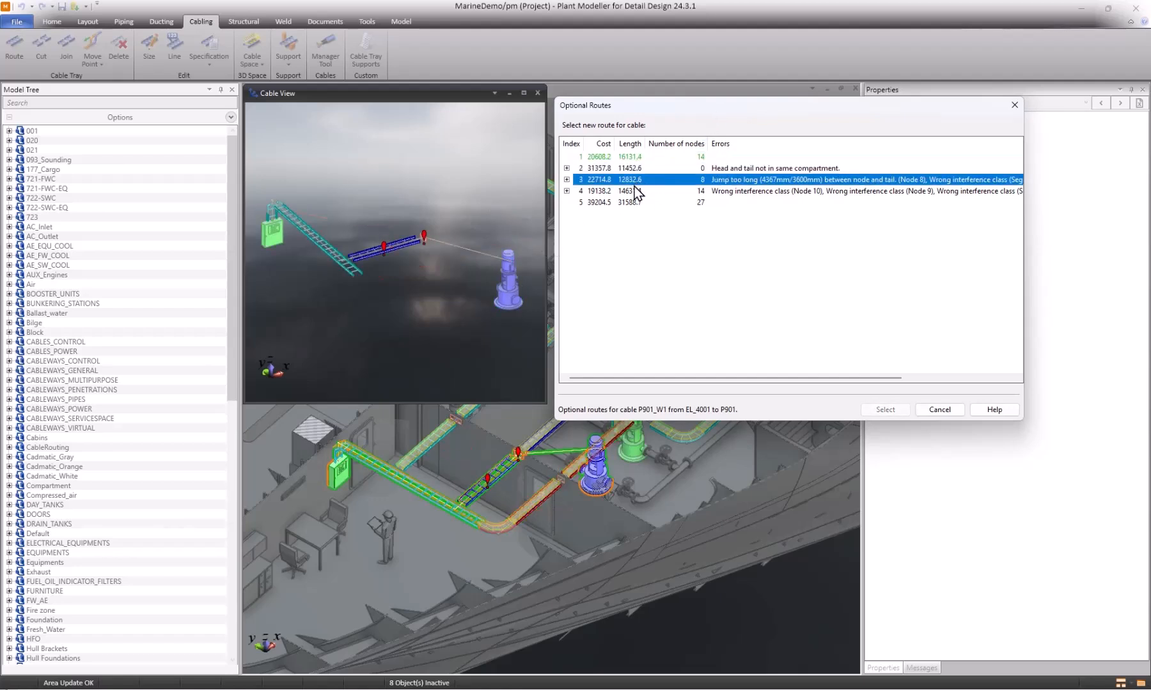
pyautogui.click(633, 190)
pyautogui.click(631, 202)
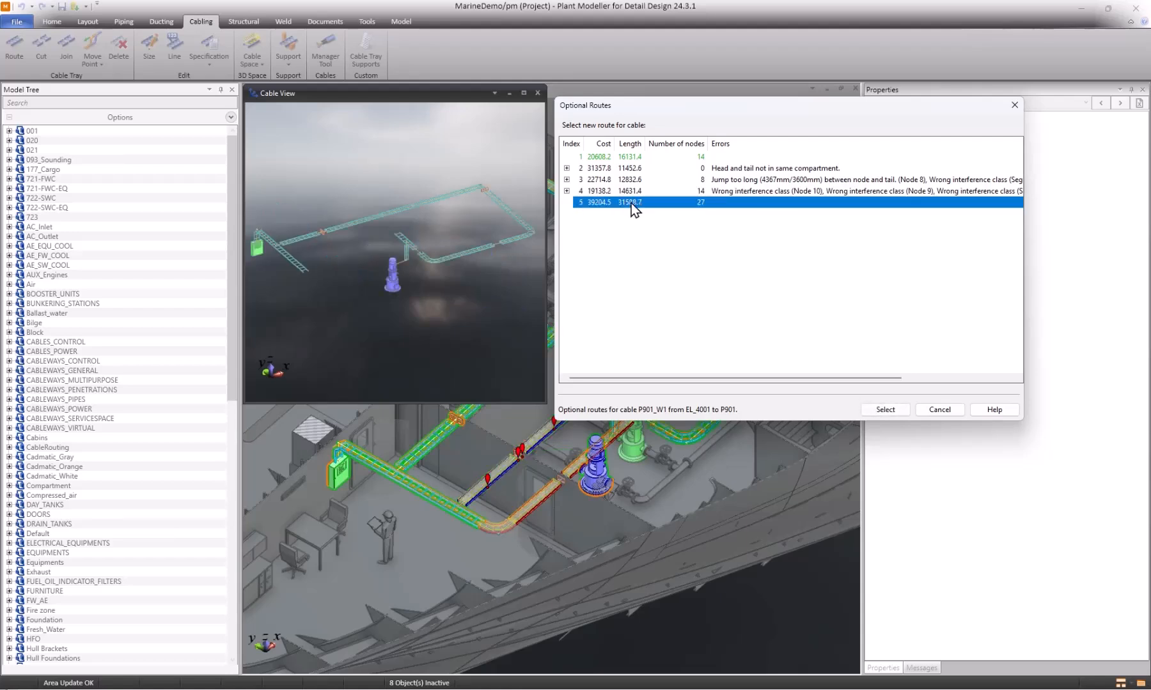
pyautogui.click(658, 158)
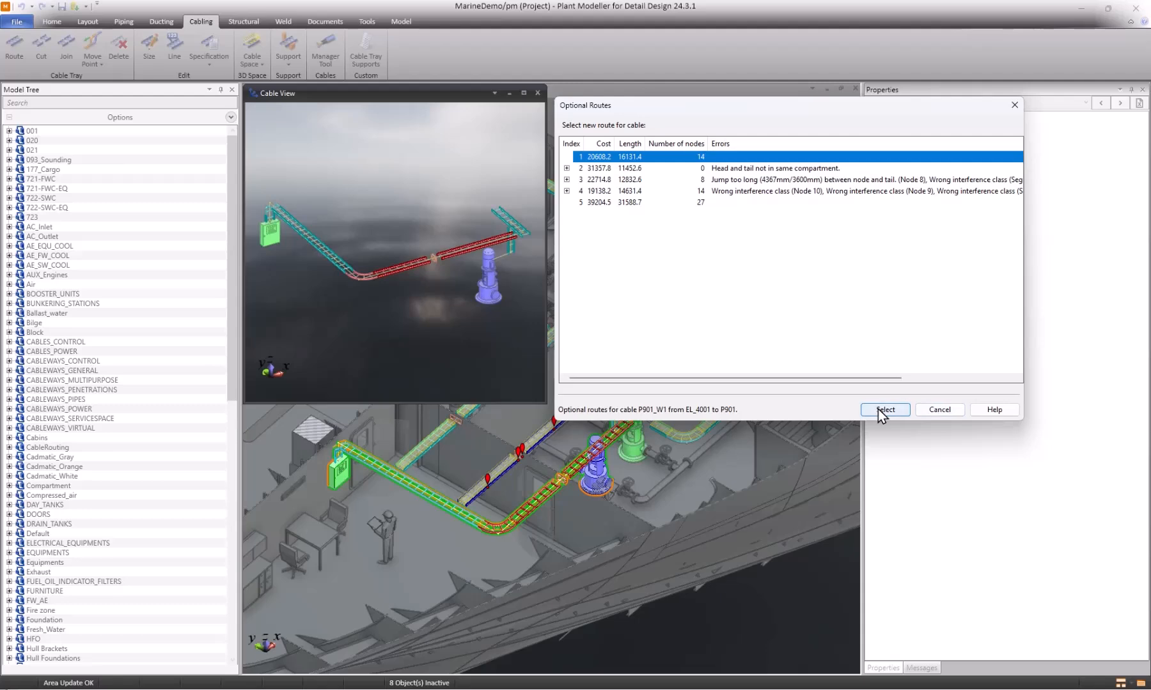
pyautogui.click(931, 415)
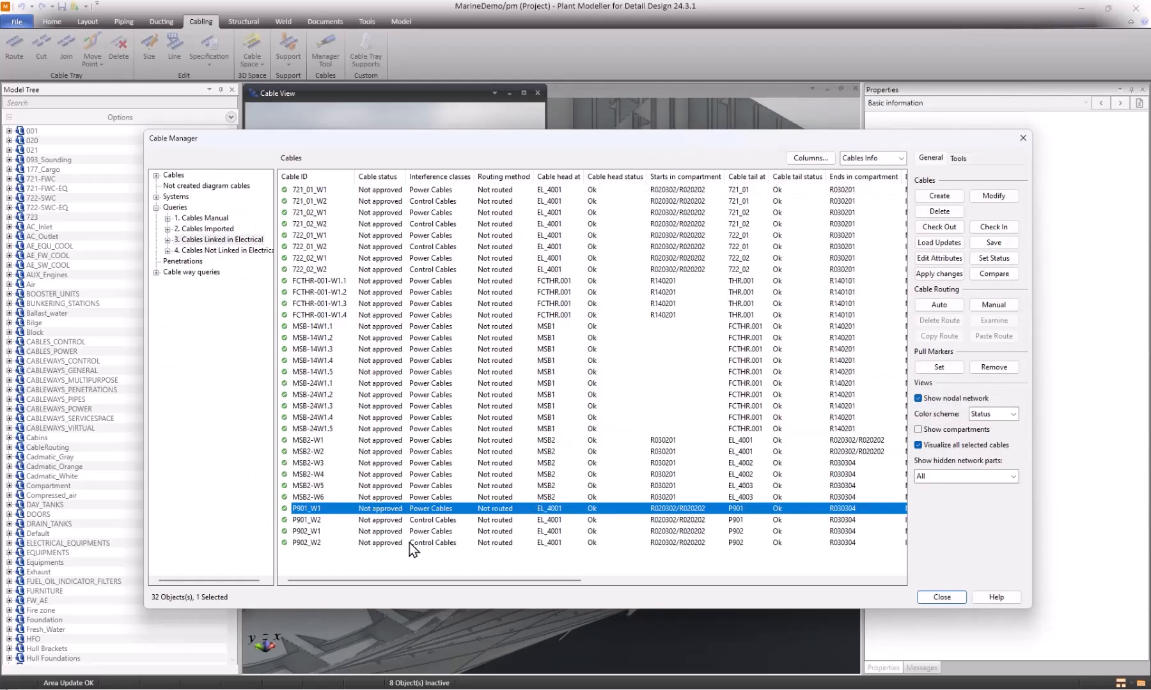
# Route all the cables linked in Electrical automatically.
pyautogui.moveTo(359, 556); pyautogui.dragTo(313, 197)
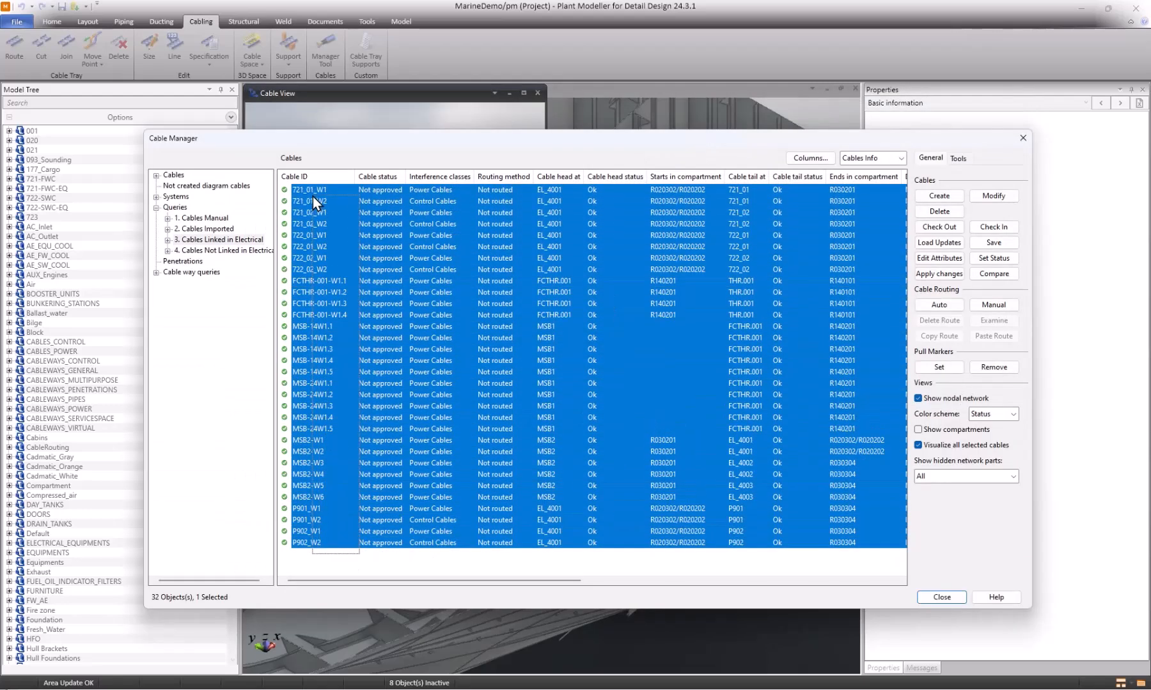
pyautogui.click(948, 307)
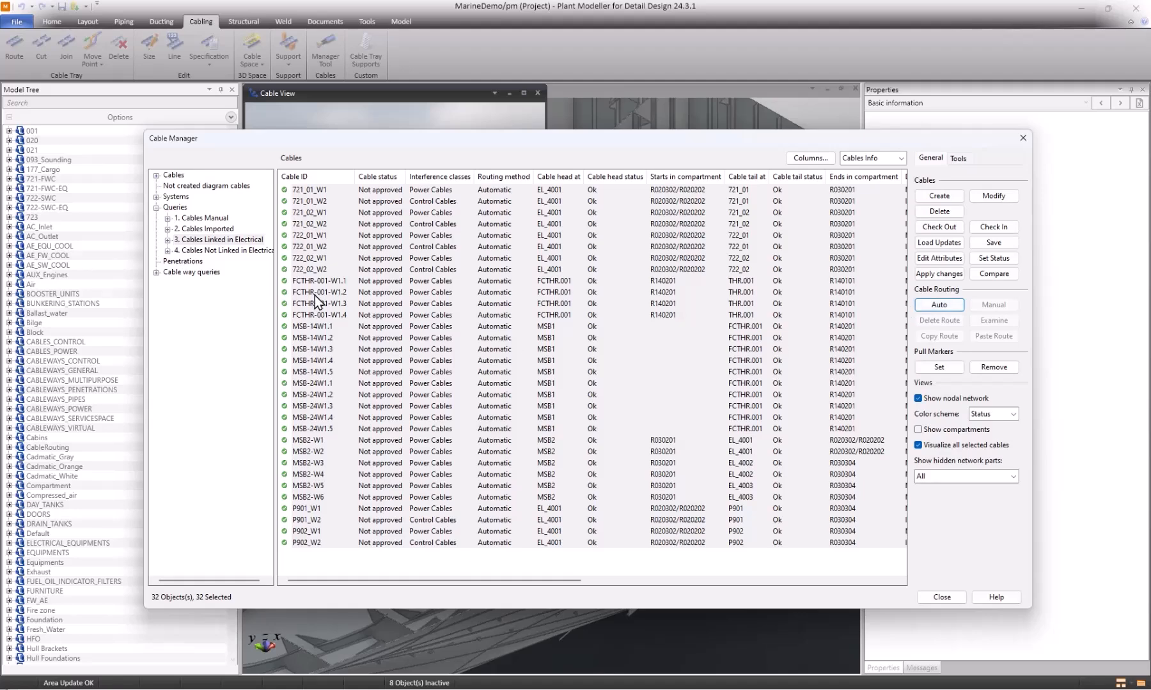
# Check the Electrical-linked cables in the Not Routed, Route Changed, Route Broken and Routed queries.
pyautogui.click(167, 240)
pyautogui.click(202, 260)
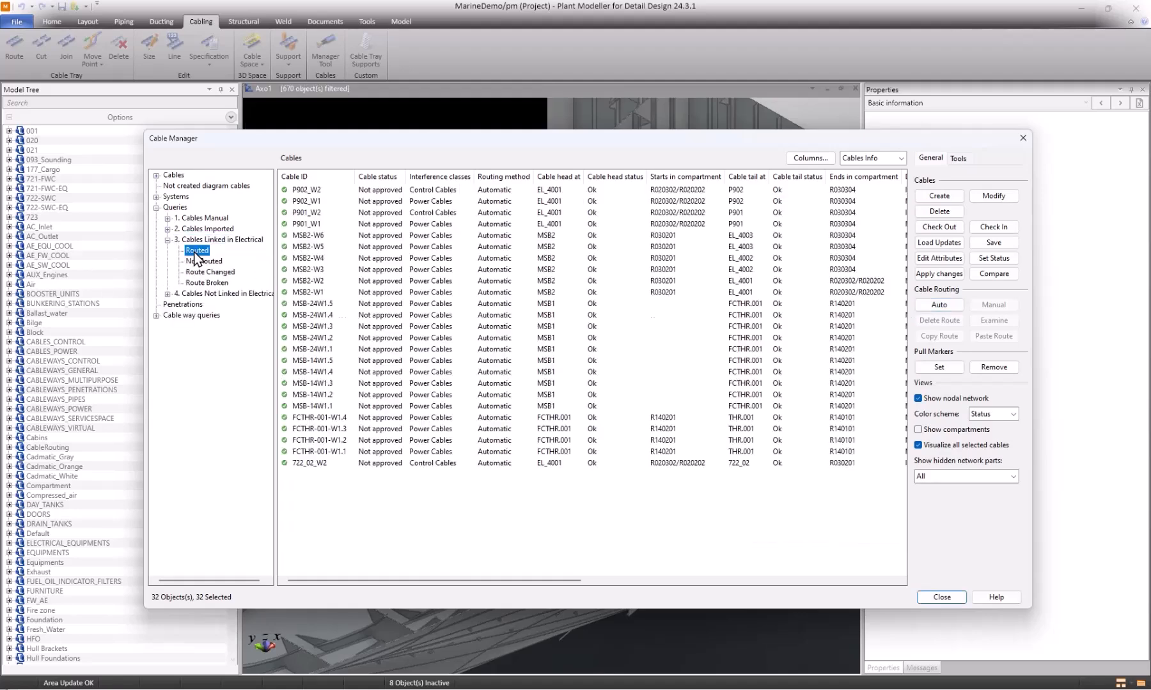
pyautogui.click(207, 272)
pyautogui.click(209, 284)
pyautogui.click(202, 251)
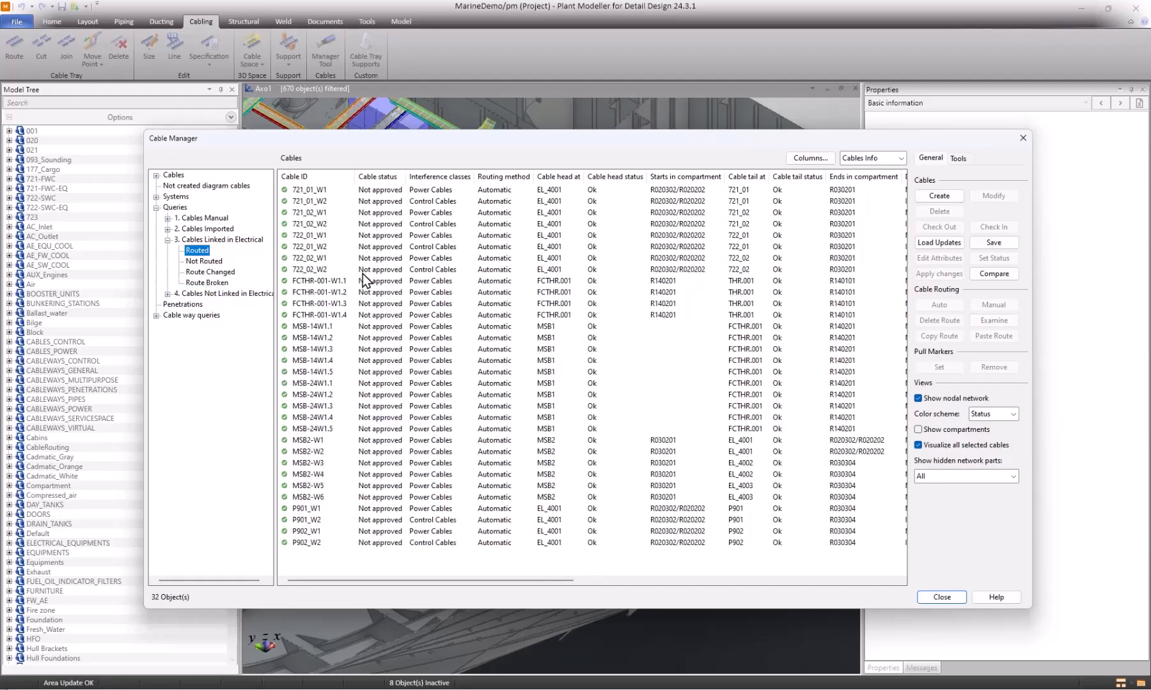
# Preview cable 721_01_W1 and save the cables with the Update COS database option enabled.
pyautogui.click(329, 190)
pyautogui.moveTo(450, 145); pyautogui.dragTo(465, 164)
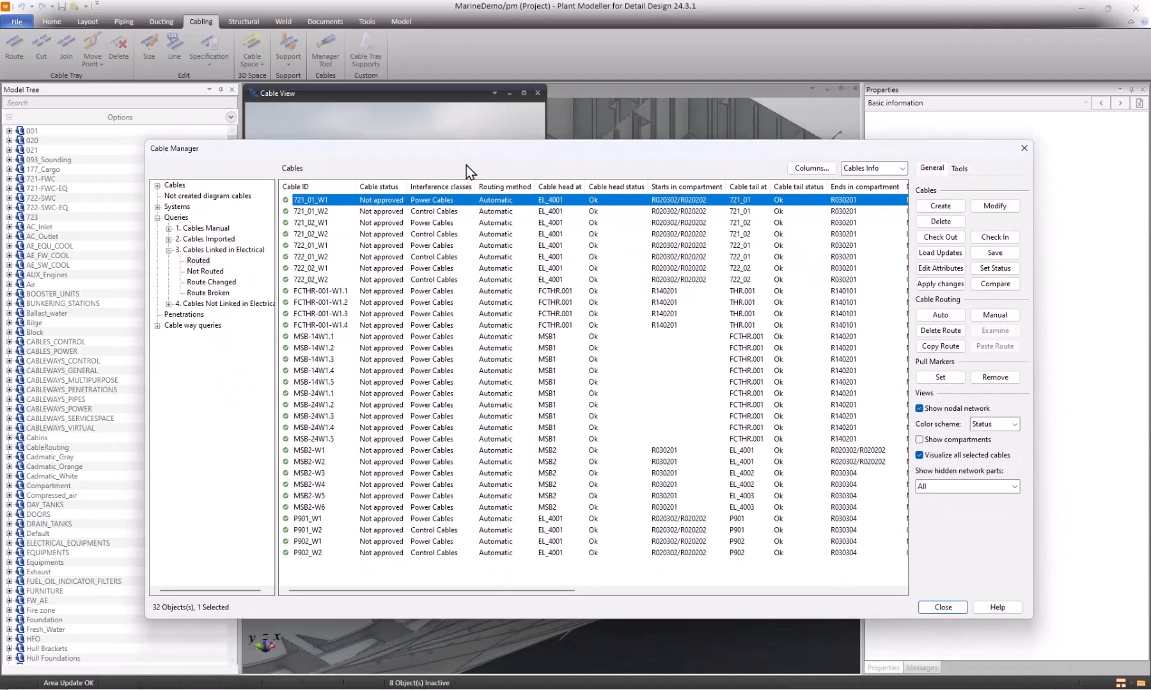
pyautogui.click(1007, 254)
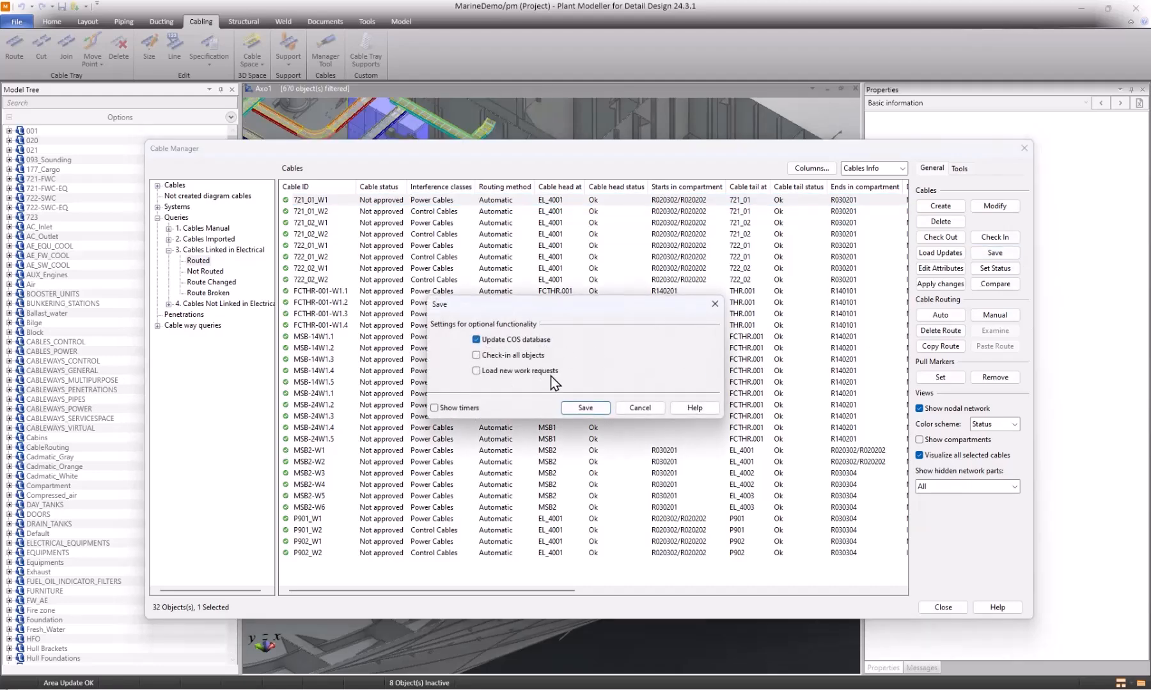
pyautogui.click(583, 409)
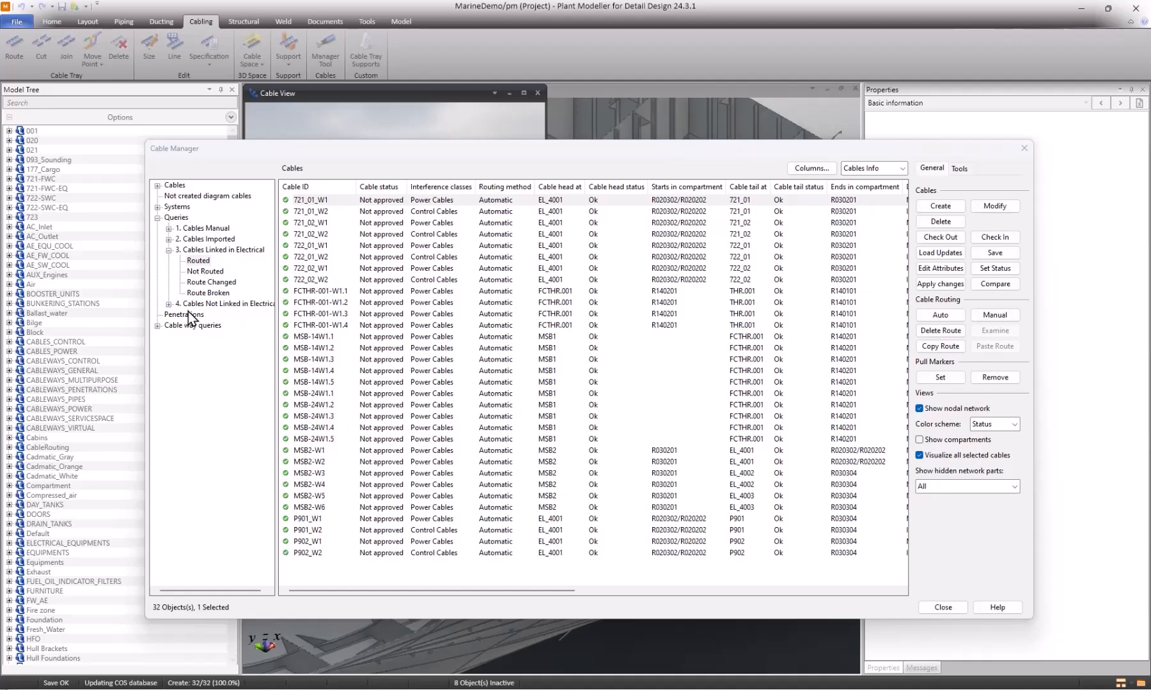
# Run the cable way query for Compartment R030304 and show the fill rate view of the CABLEWAYS_PENETRATIONS object.
pyautogui.click(190, 325)
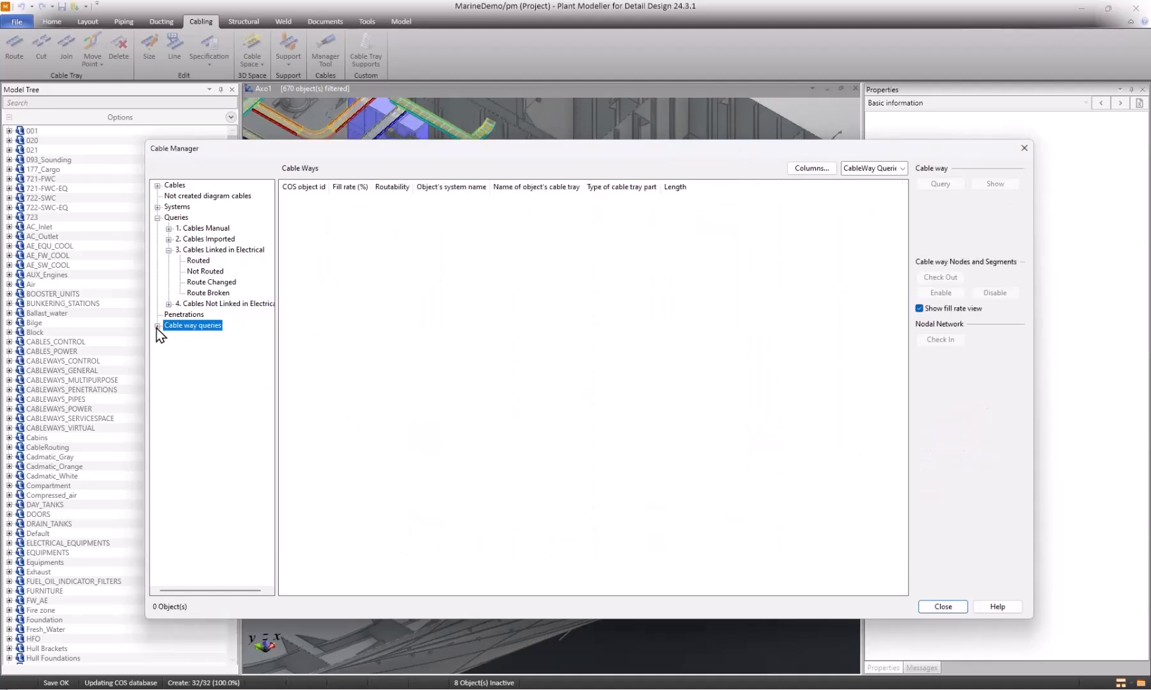
pyautogui.click(157, 327)
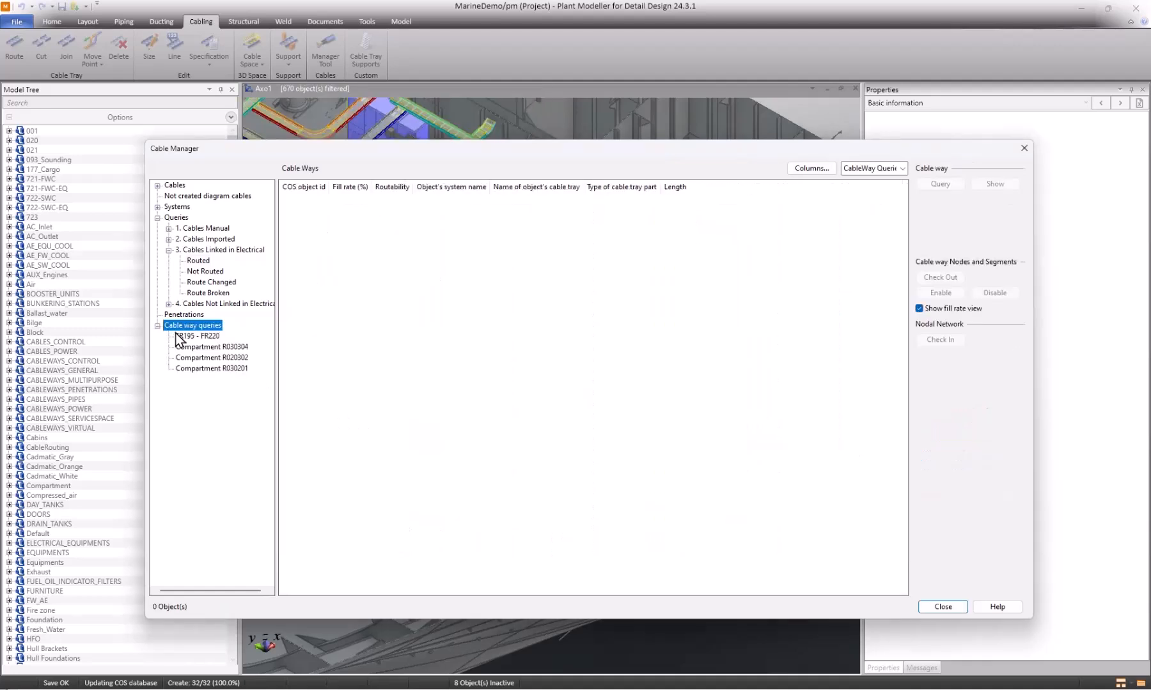
pyautogui.click(242, 349)
pyautogui.moveTo(523, 153); pyautogui.dragTo(526, 409)
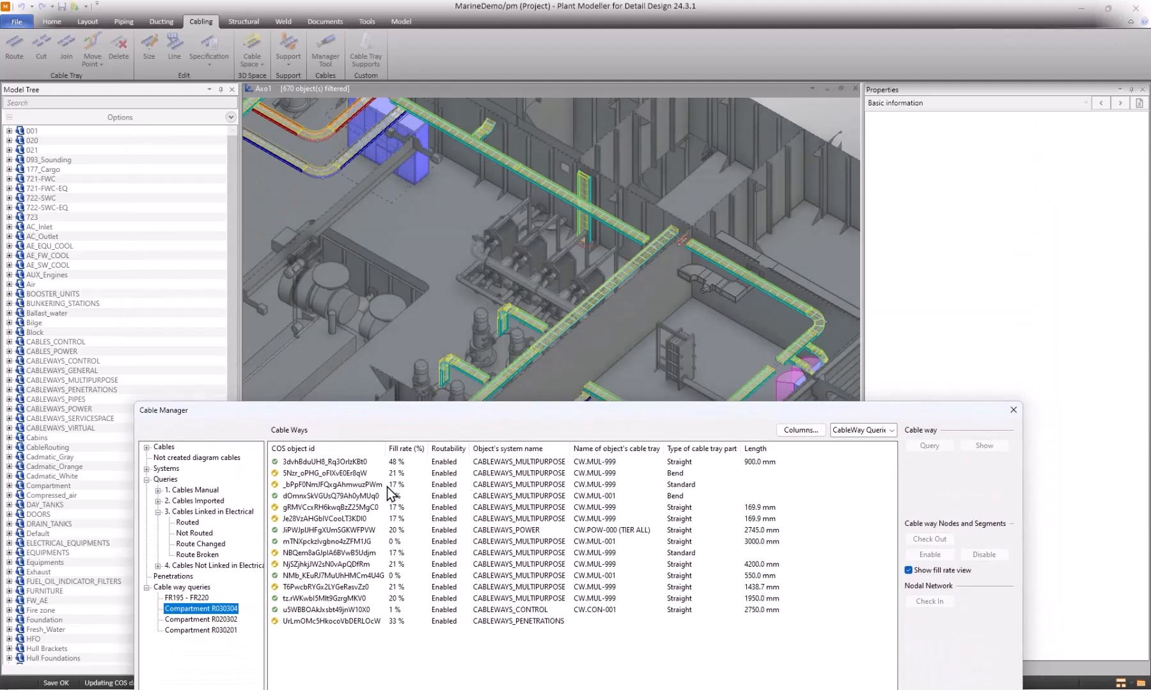
pyautogui.click(532, 621)
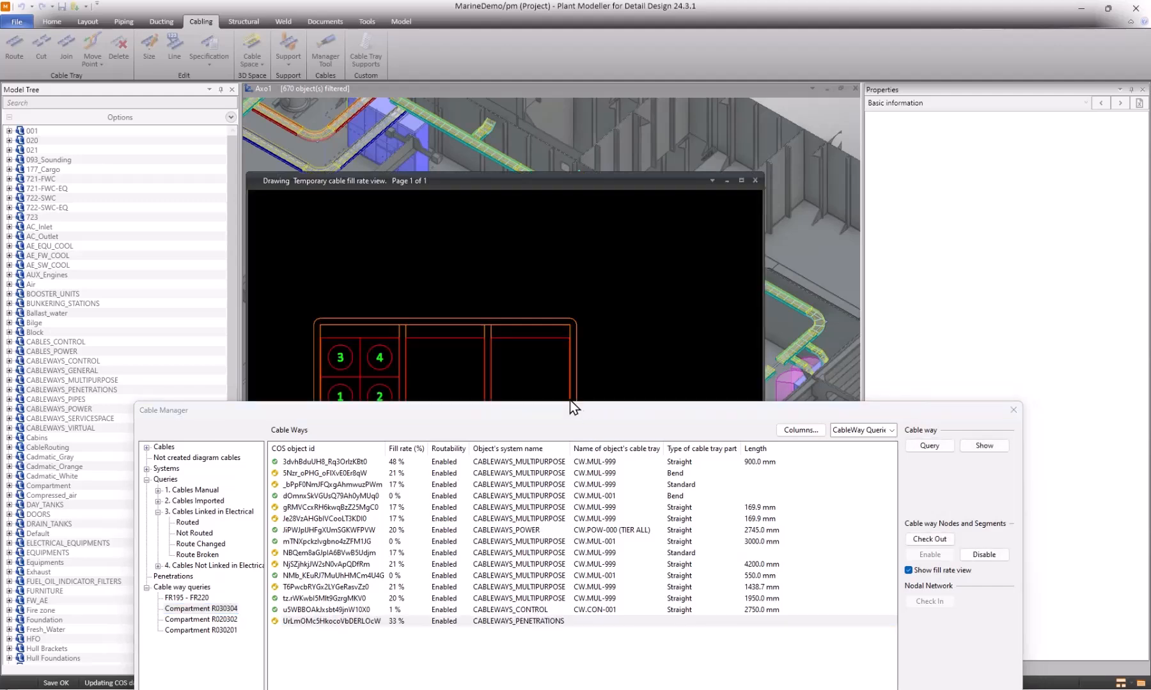
# Hide the fill rate view of the CABLEWAYS_PENETRATIONS object and show it again beside the Cable Manager.
pyautogui.moveTo(562, 415); pyautogui.dragTo(560, 337)
pyautogui.click(908, 491)
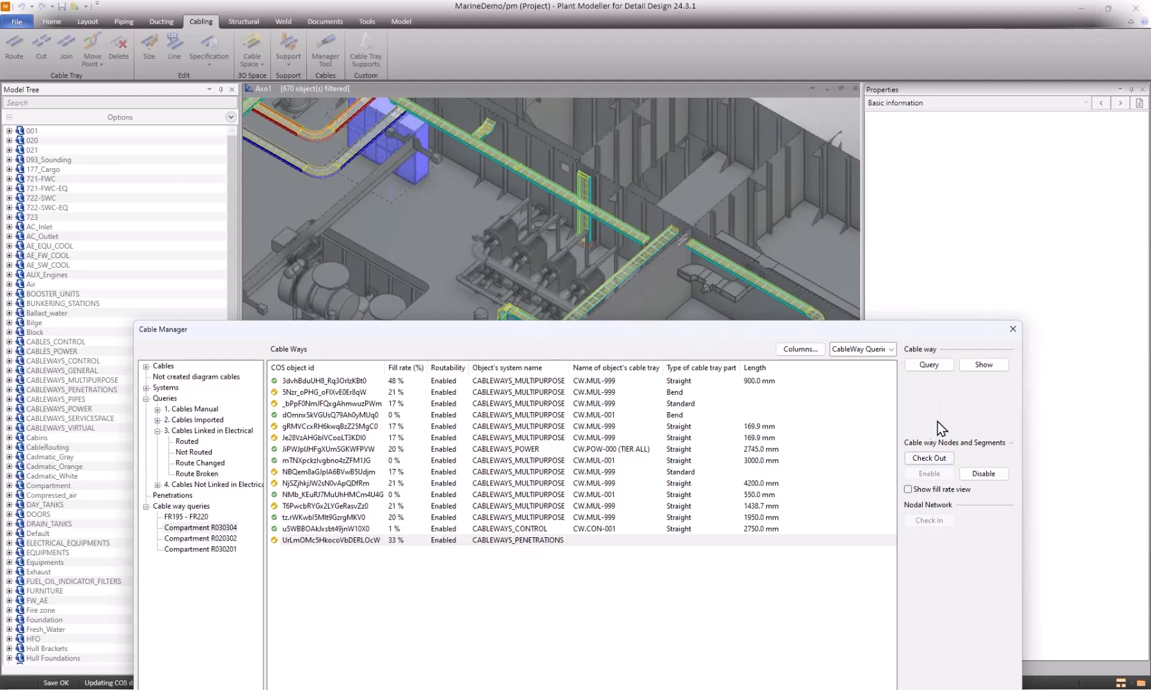
pyautogui.click(929, 459)
pyautogui.click(908, 490)
pyautogui.moveTo(647, 333)
pyautogui.mouseDown()
pyautogui.moveTo(686, 431)
pyautogui.moveTo(853, 421)
pyautogui.moveTo(887, 522)
pyautogui.moveTo(820, 439)
pyautogui.moveTo(801, 383)
pyautogui.mouseUp()
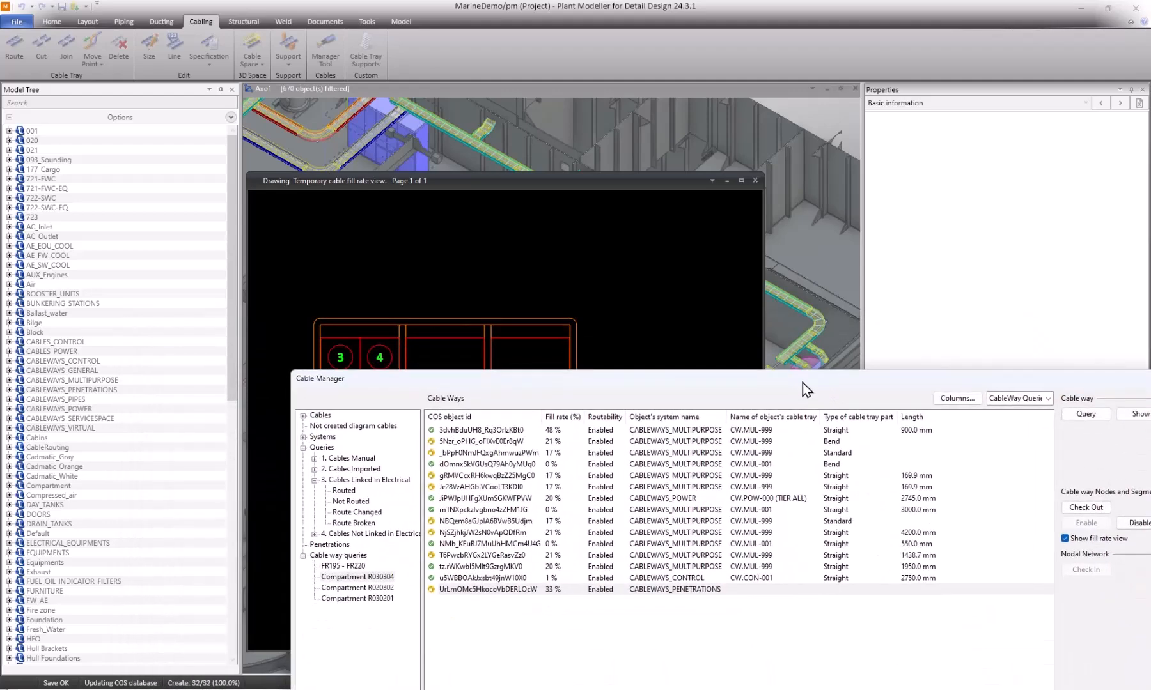
# View the fill rates of the first CABLEWAYS_MULTIPURPOSE cable way and the CABLEWAYS_POWER cable way.
pyautogui.click(566, 432)
pyautogui.moveTo(608, 383); pyautogui.dragTo(558, 289)
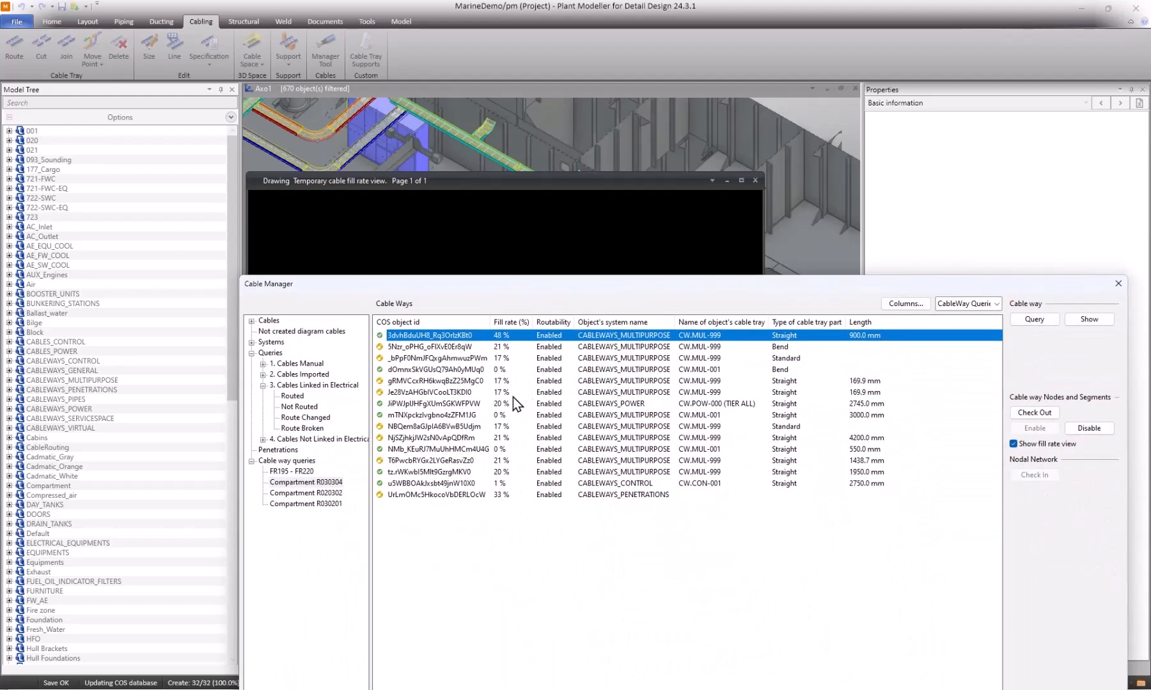
pyautogui.click(503, 404)
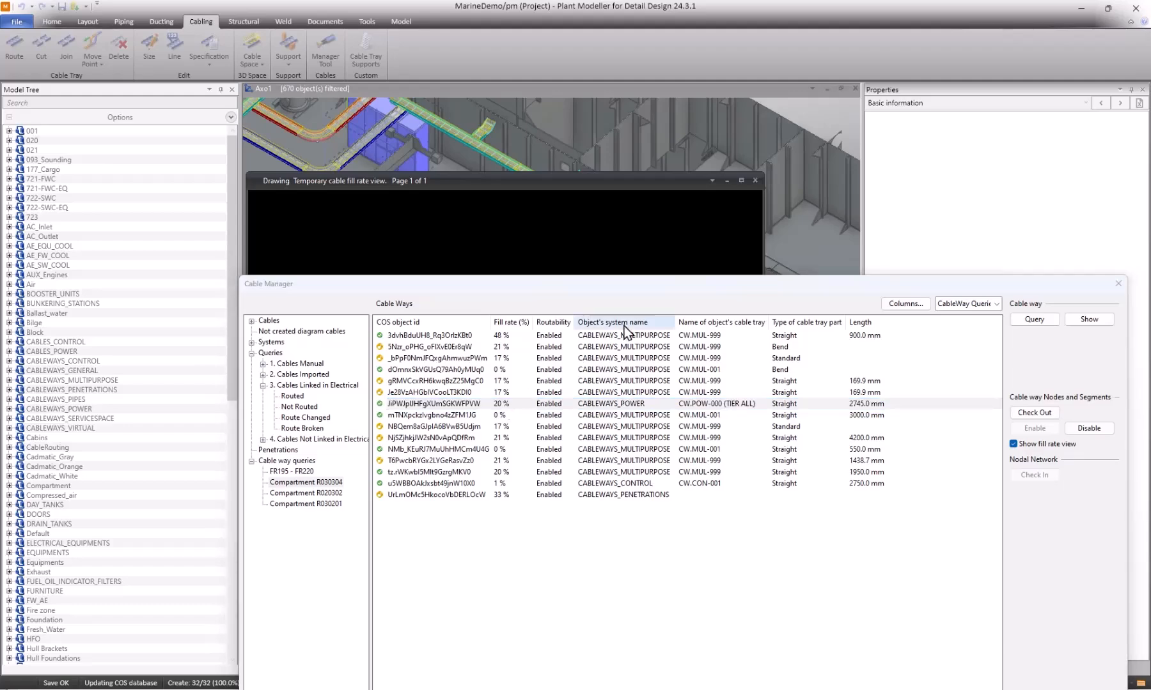
pyautogui.moveTo(690, 288)
pyautogui.mouseDown()
pyautogui.moveTo(673, 465)
pyautogui.moveTo(658, 379)
pyautogui.mouseUp()
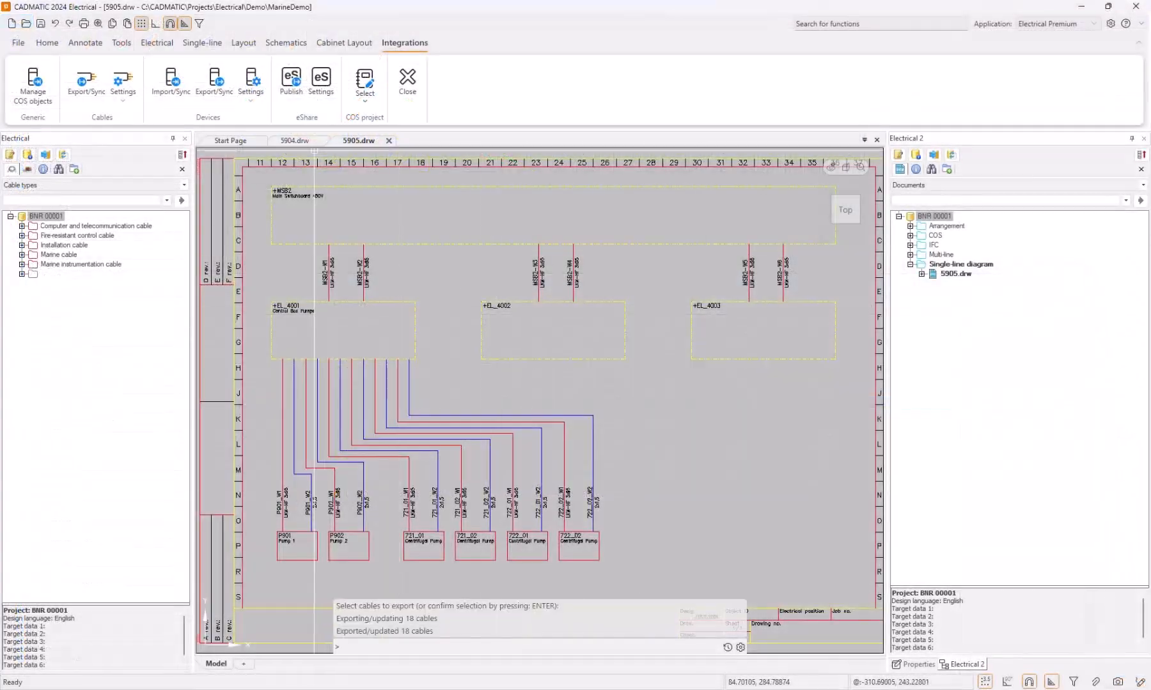
# Switch to CADMATIC Electrical and synchronize the previously exported cables.
pyautogui.click(93, 93)
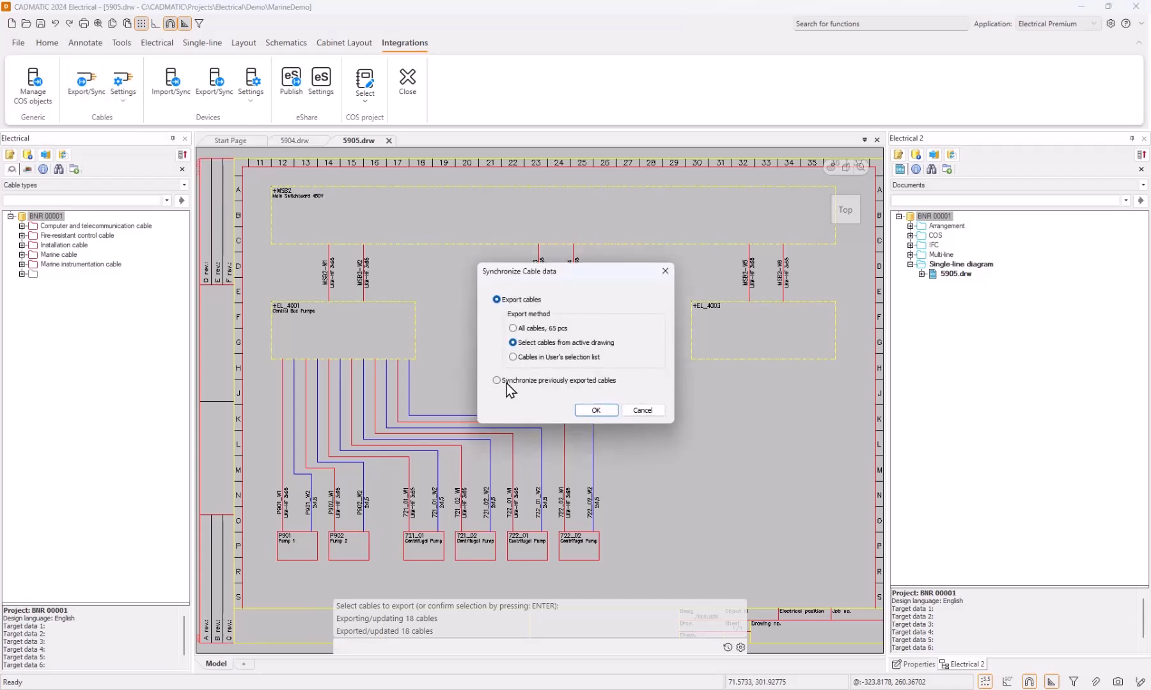
pyautogui.click(504, 384)
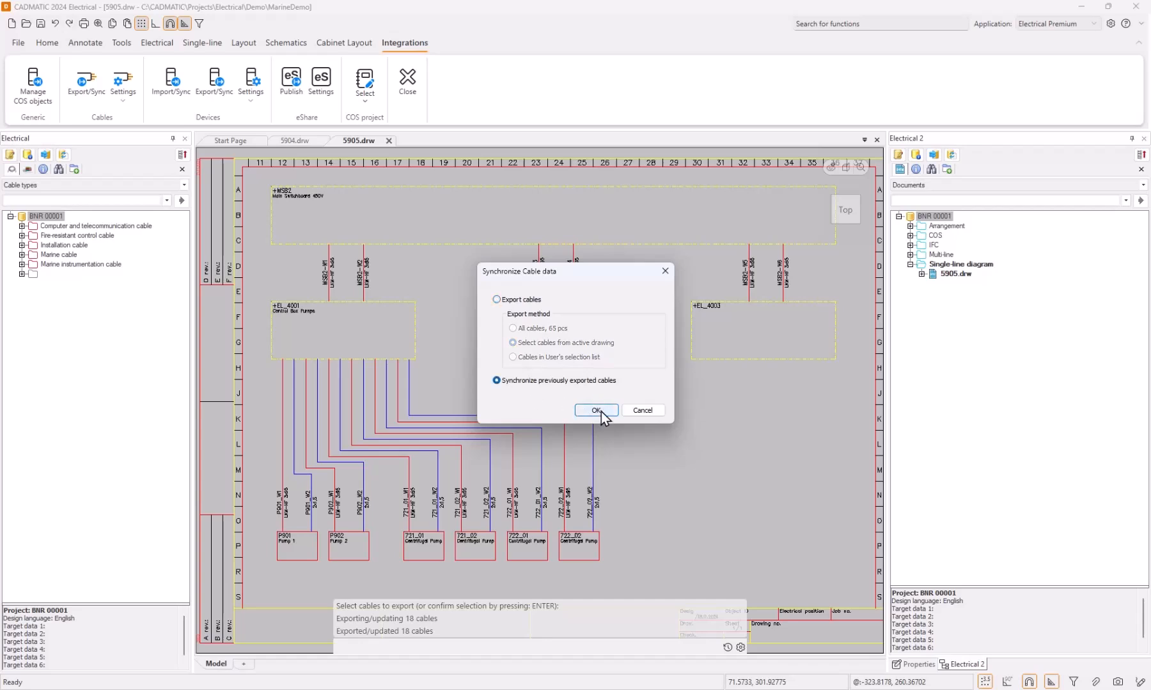
pyautogui.click(600, 411)
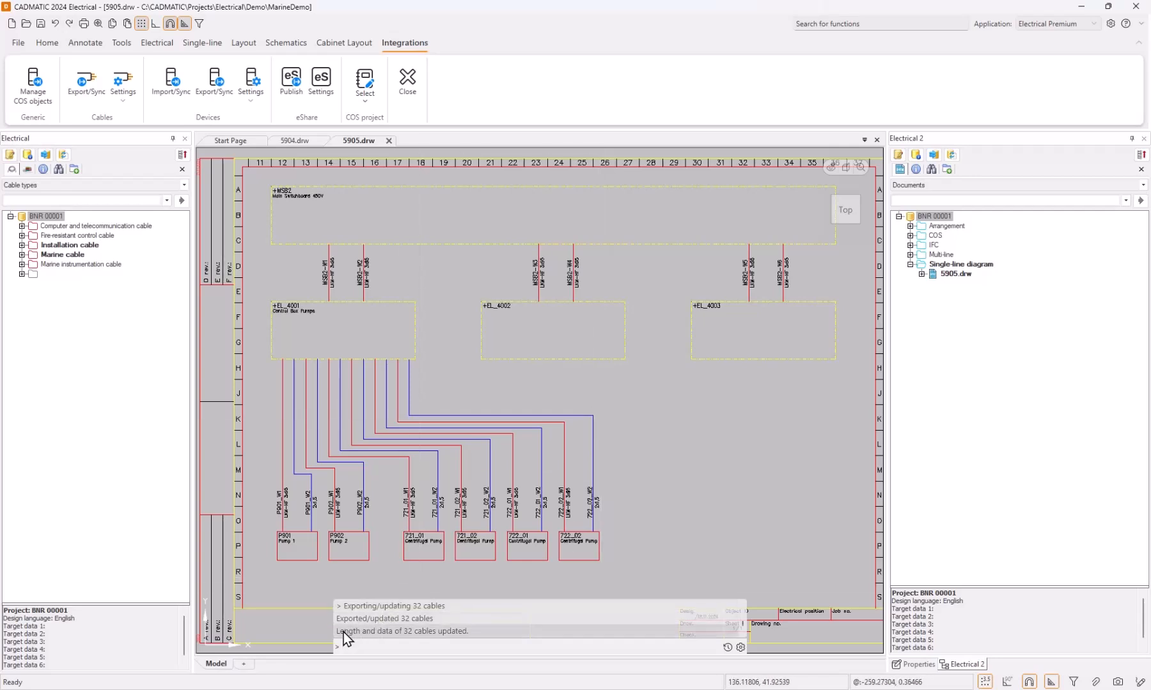
# Examine the cable lengths under Marine cable LKM-HF 3x95 and Installation cable 2x1,5, including those of drawing 5904.drw, and return to 5905.drw.
pyautogui.click(21, 255)
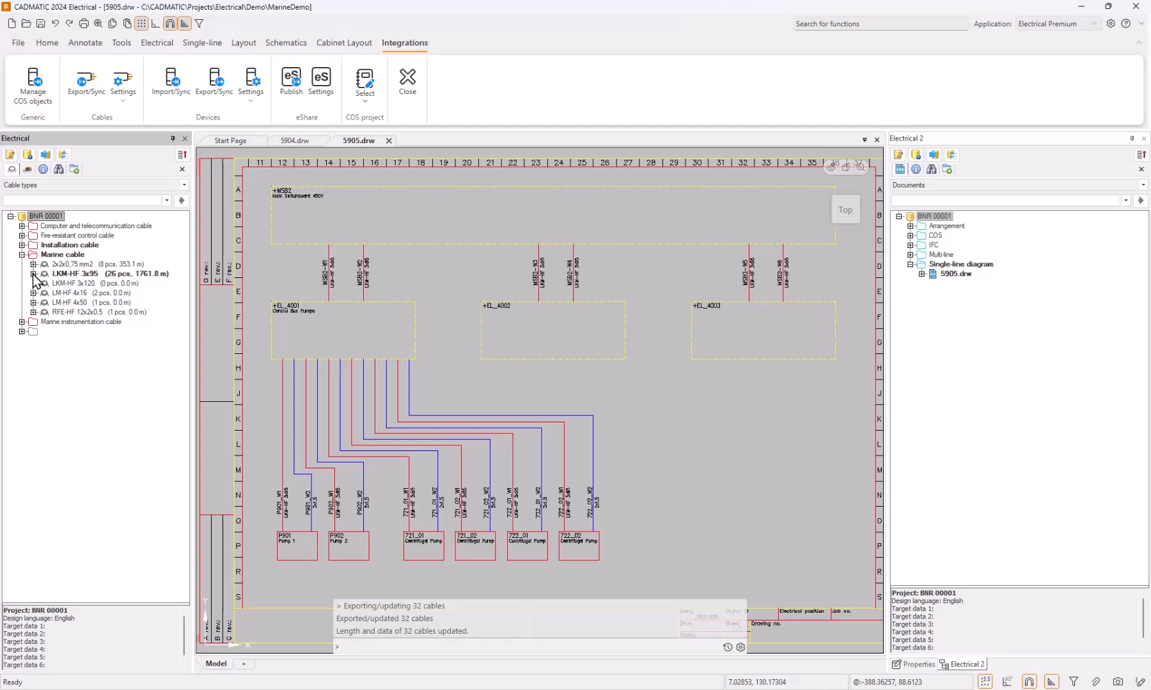
pyautogui.click(32, 274)
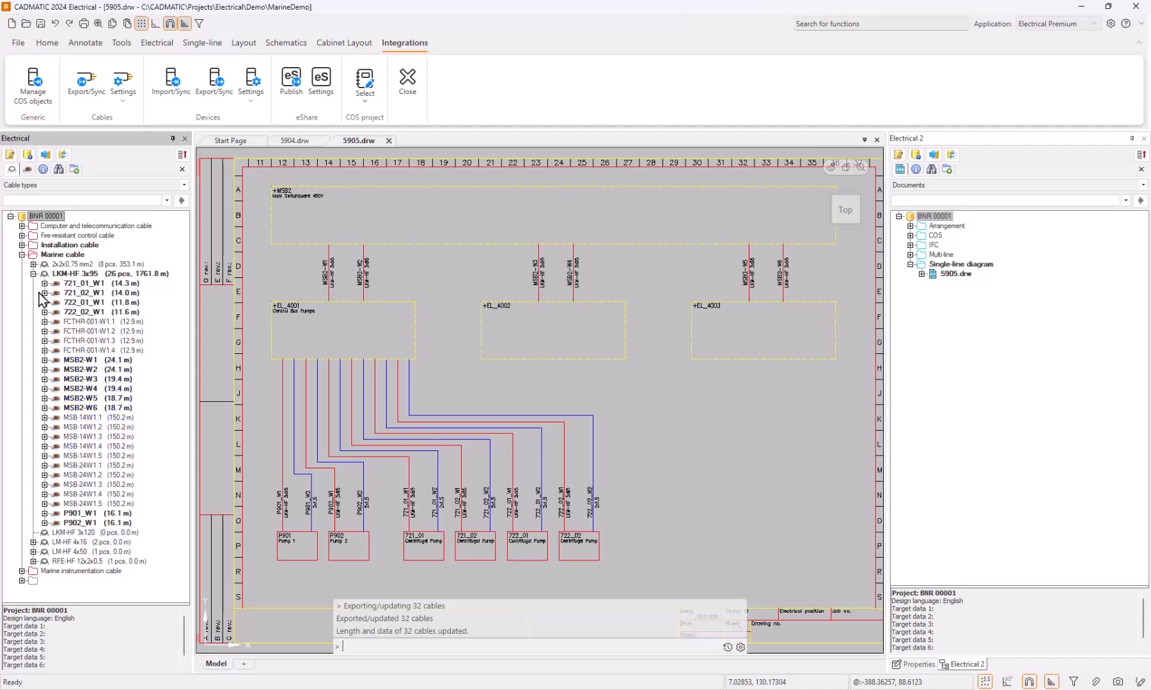
pyautogui.click(33, 264)
pyautogui.click(33, 264)
pyautogui.click(22, 245)
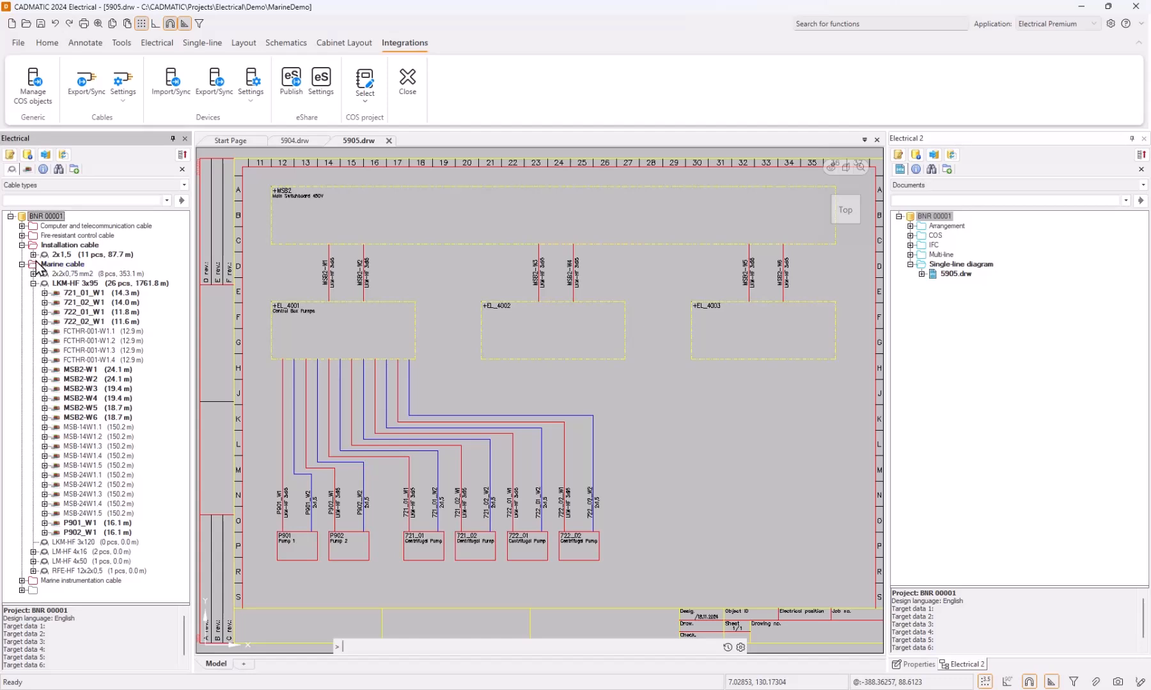
pyautogui.click(32, 254)
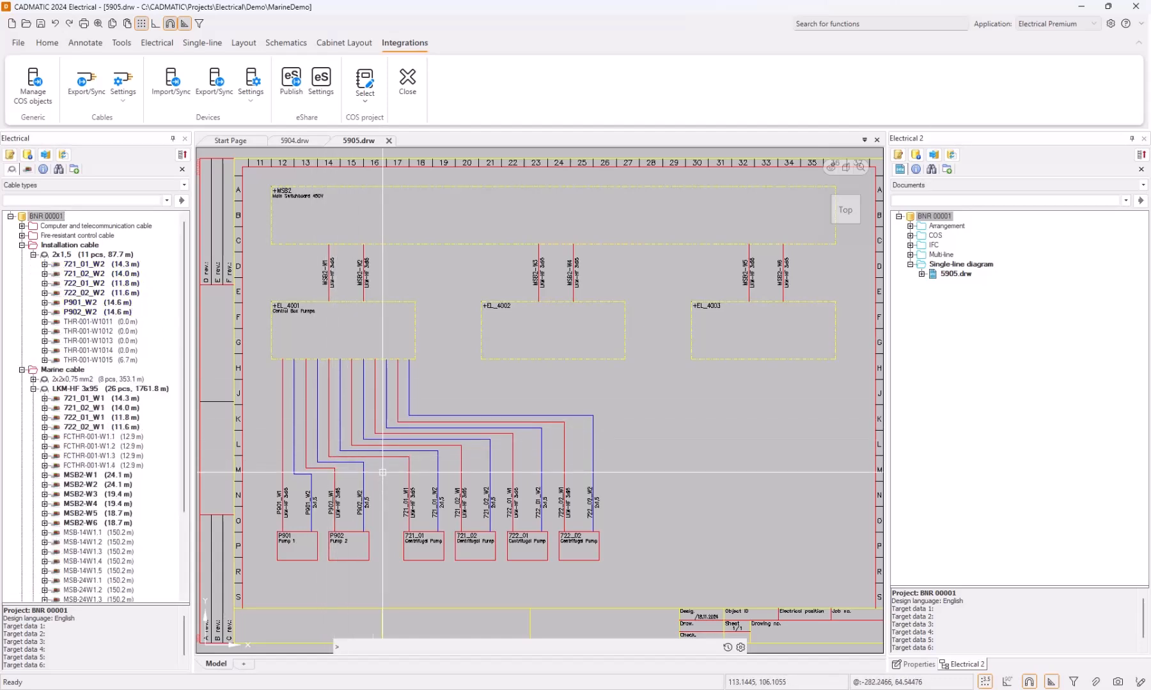
pyautogui.click(296, 140)
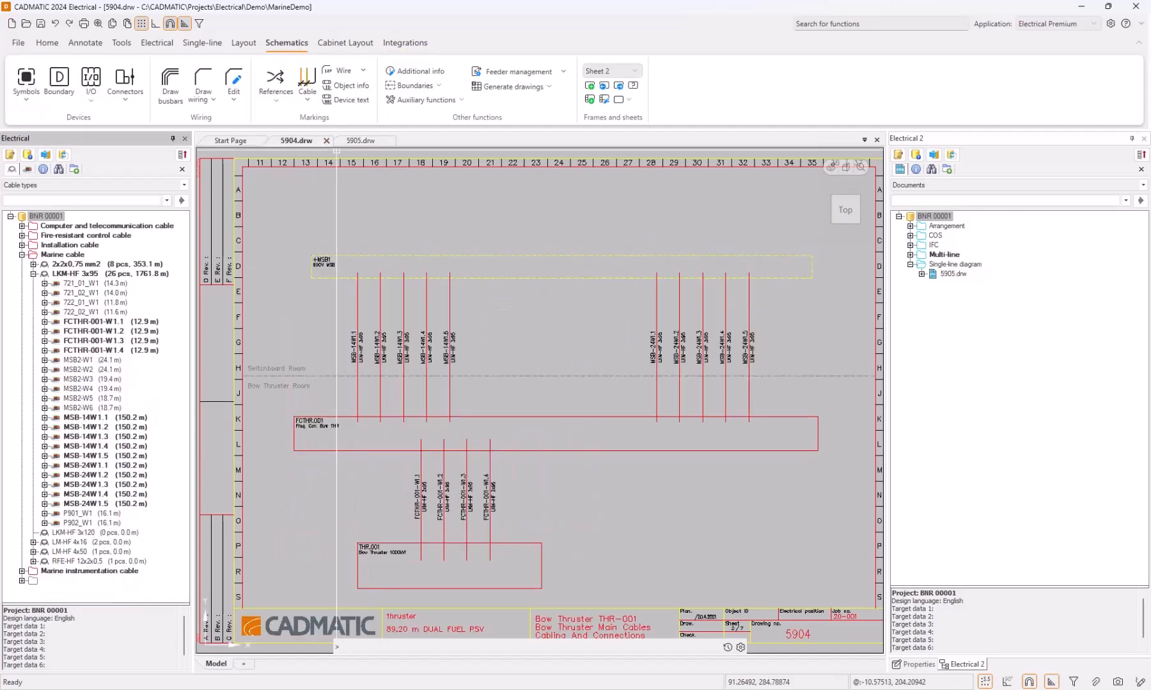
pyautogui.click(358, 140)
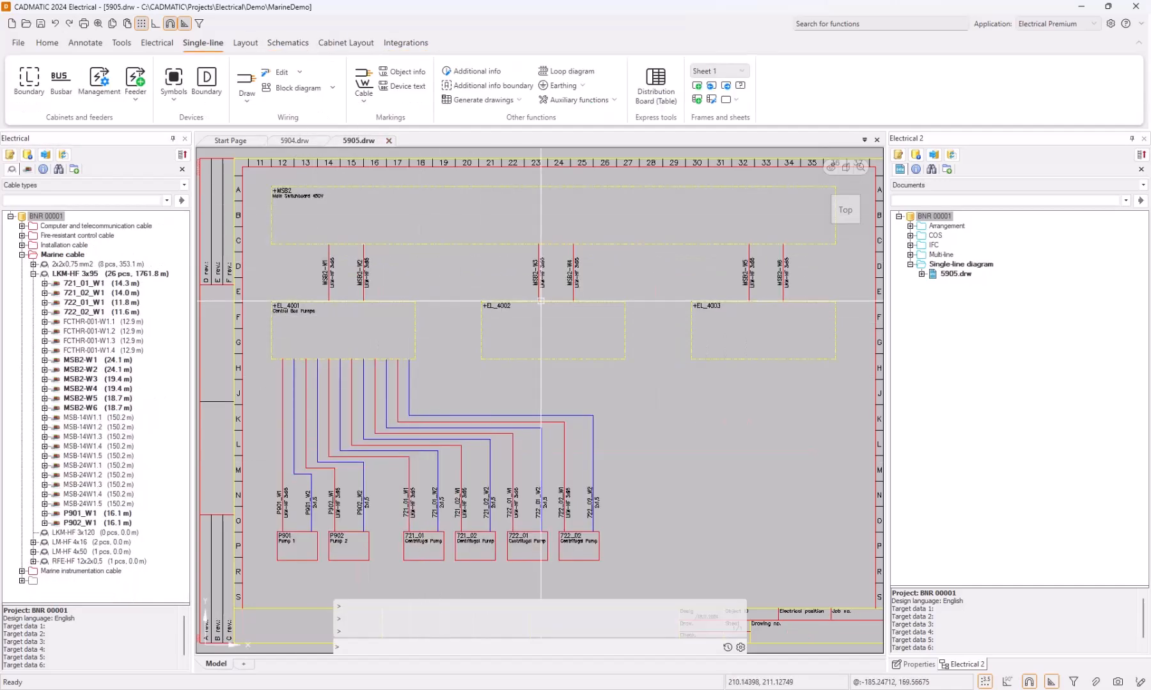
# Mark cable MSB2-W4 in drawing 5905.drw as to be deleted.
pyautogui.click(590, 268)
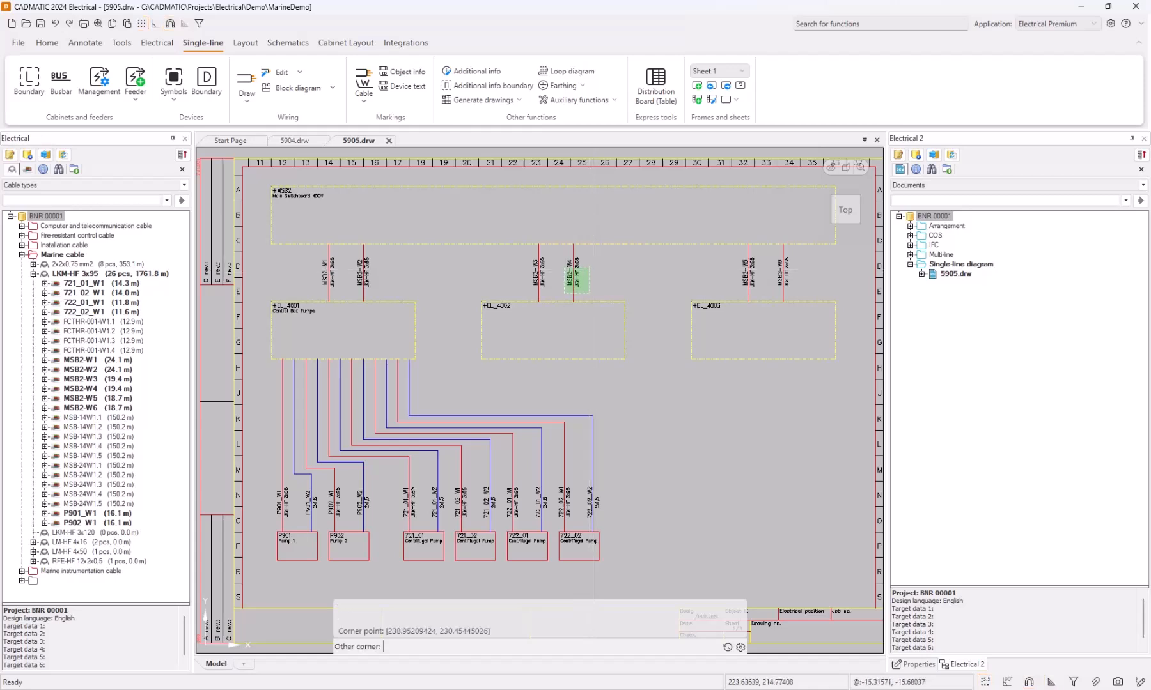
pyautogui.click(565, 294)
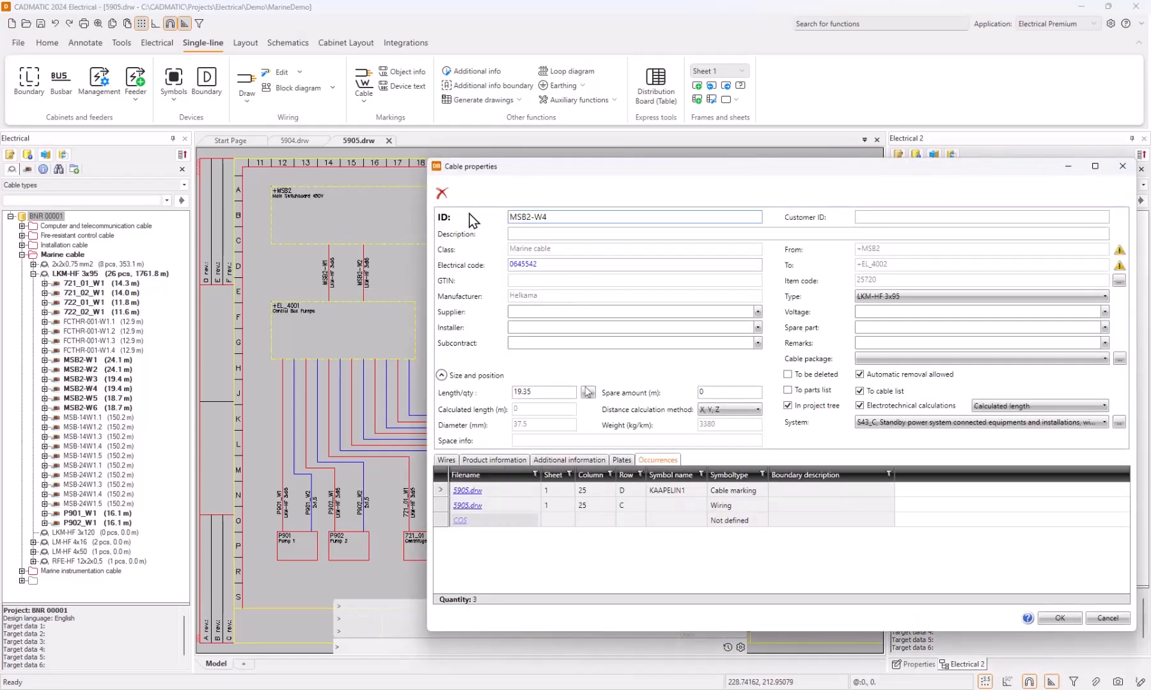
pyautogui.click(799, 374)
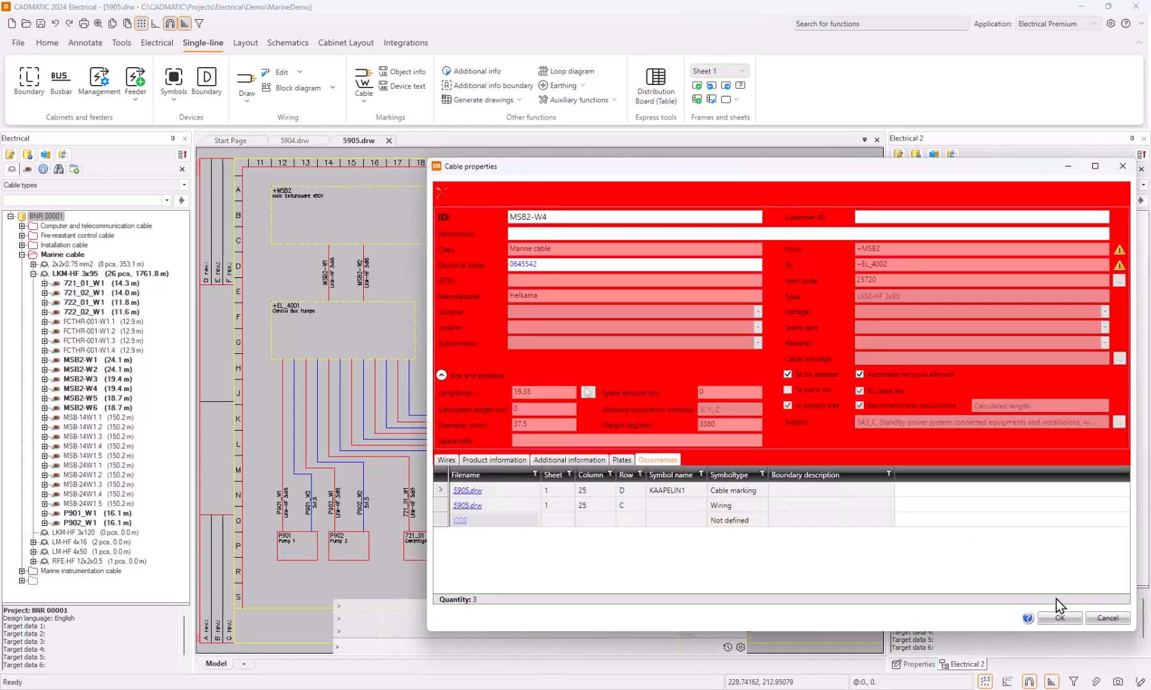
pyautogui.click(1060, 619)
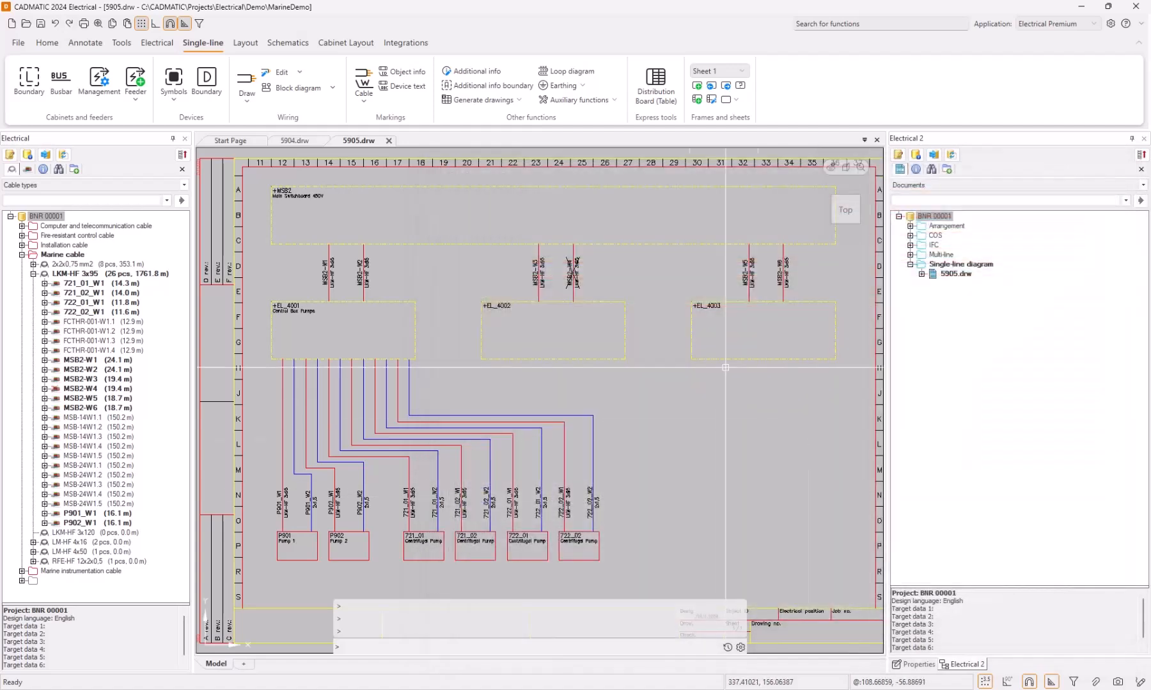
# Copy cable MSB2-W6 with its marking 10.5 units to the right, between +MSB2 and +EL_4003.
pyautogui.scroll(1, 792, 288)
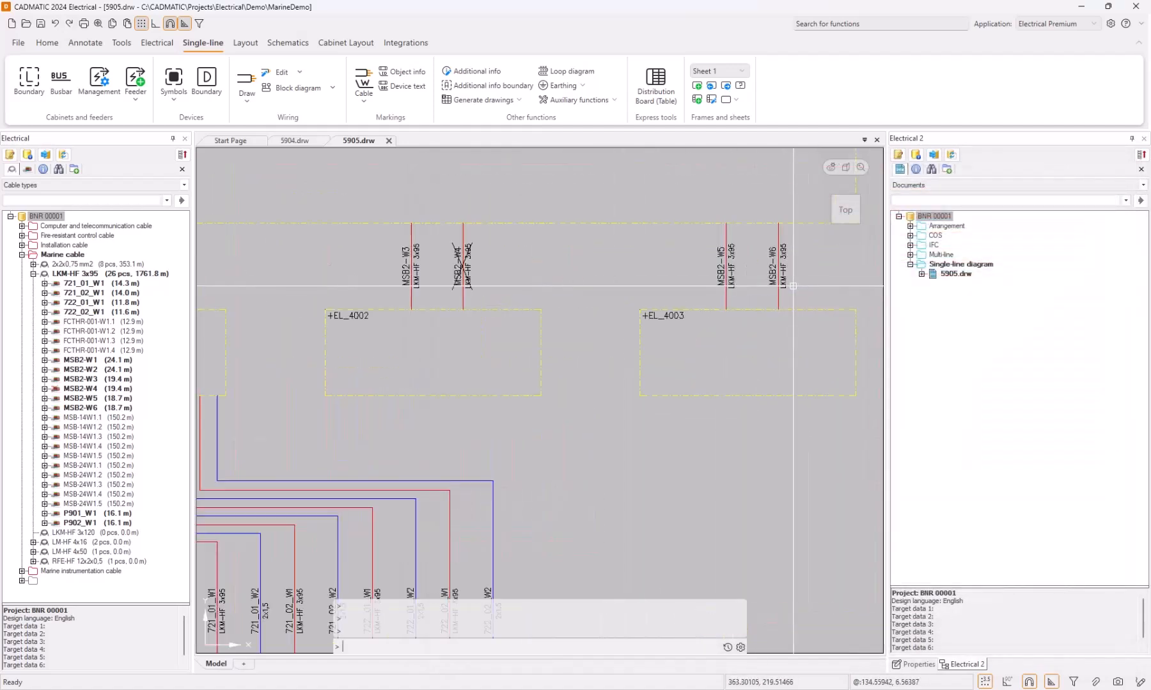
pyautogui.moveTo(797, 265); pyautogui.dragTo(769, 289)
pyautogui.rightClick(777, 289)
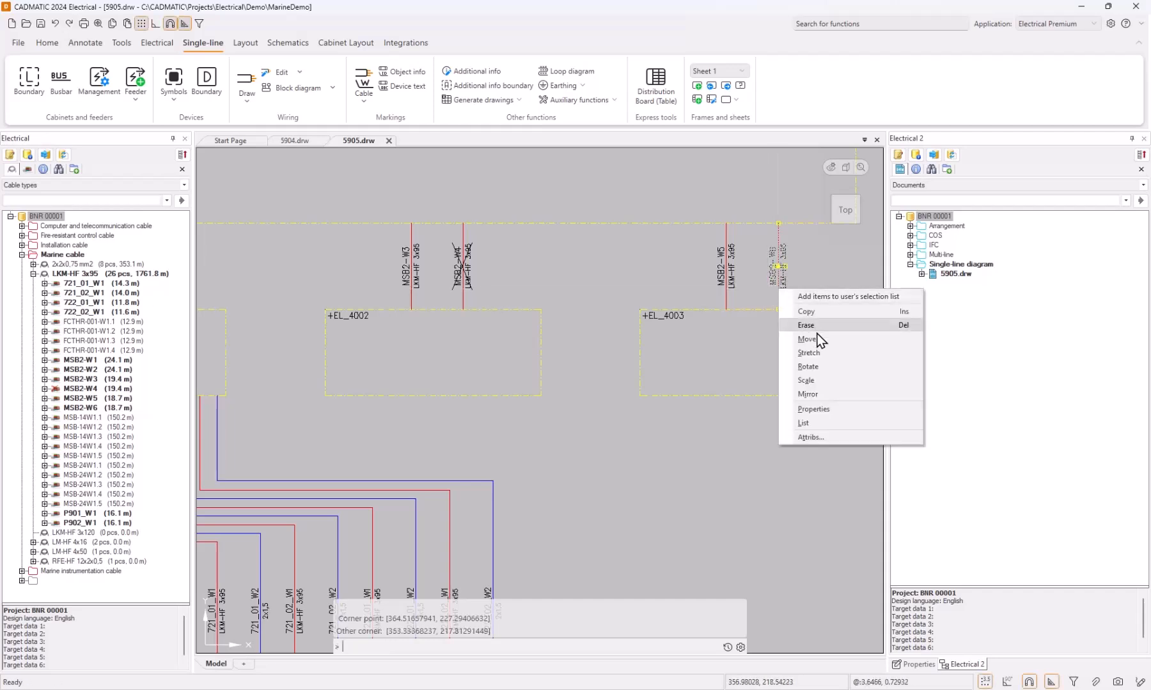
pyautogui.click(825, 316)
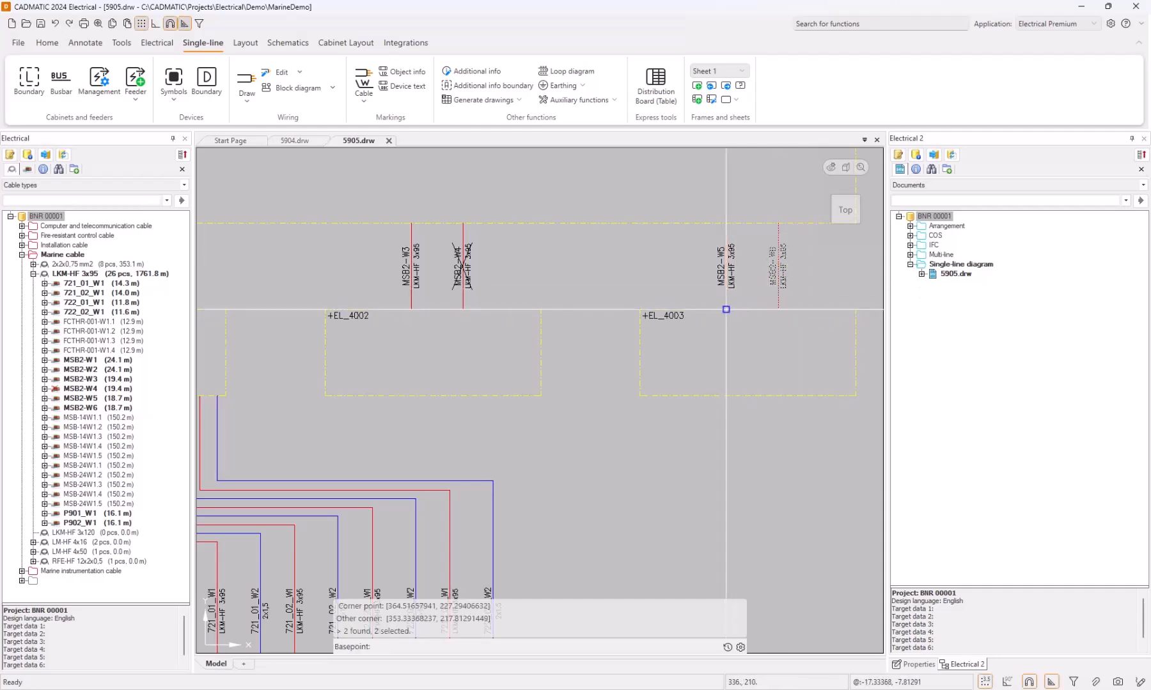
pyautogui.click(769, 326)
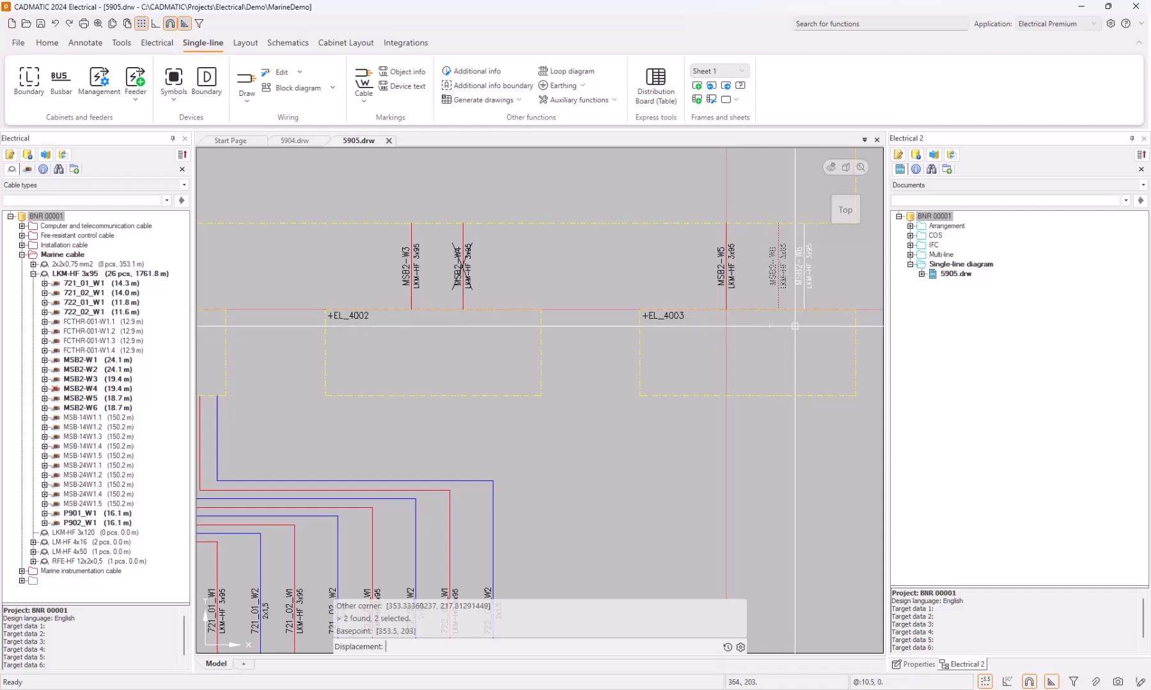
pyautogui.click(795, 326)
pyautogui.press('Return')
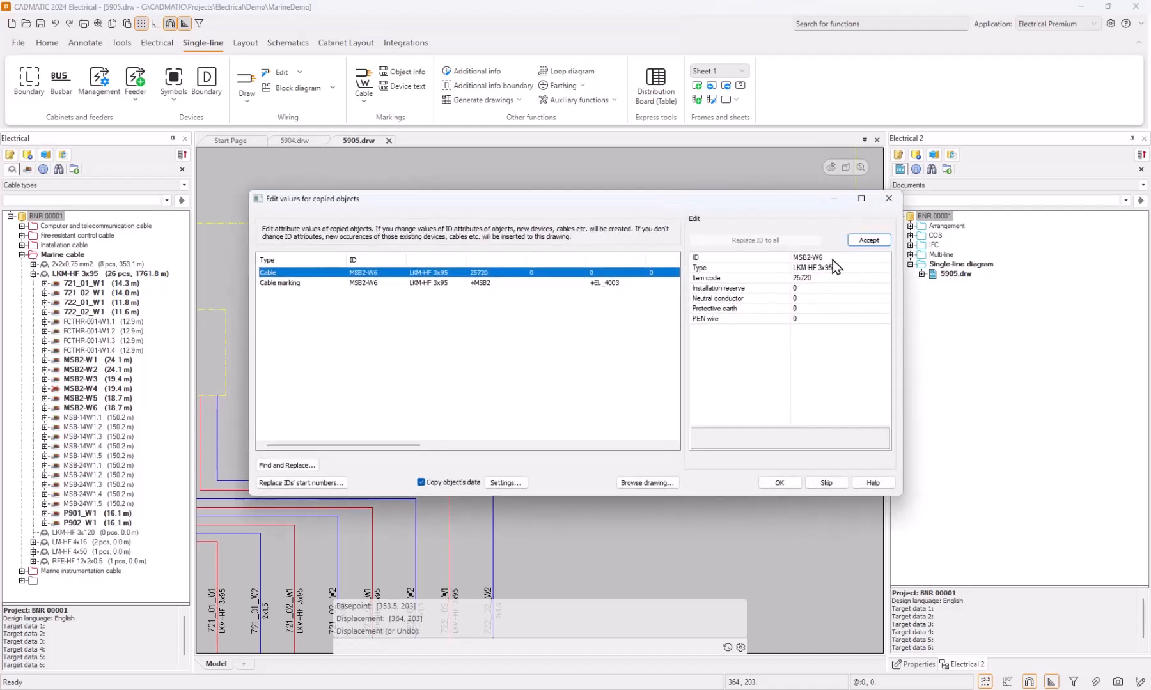
# Set the ID of the copied cable and its marking to MSB2-W7.
pyautogui.click(832, 259)
pyautogui.press('BackSpace')
pyautogui.write('7')
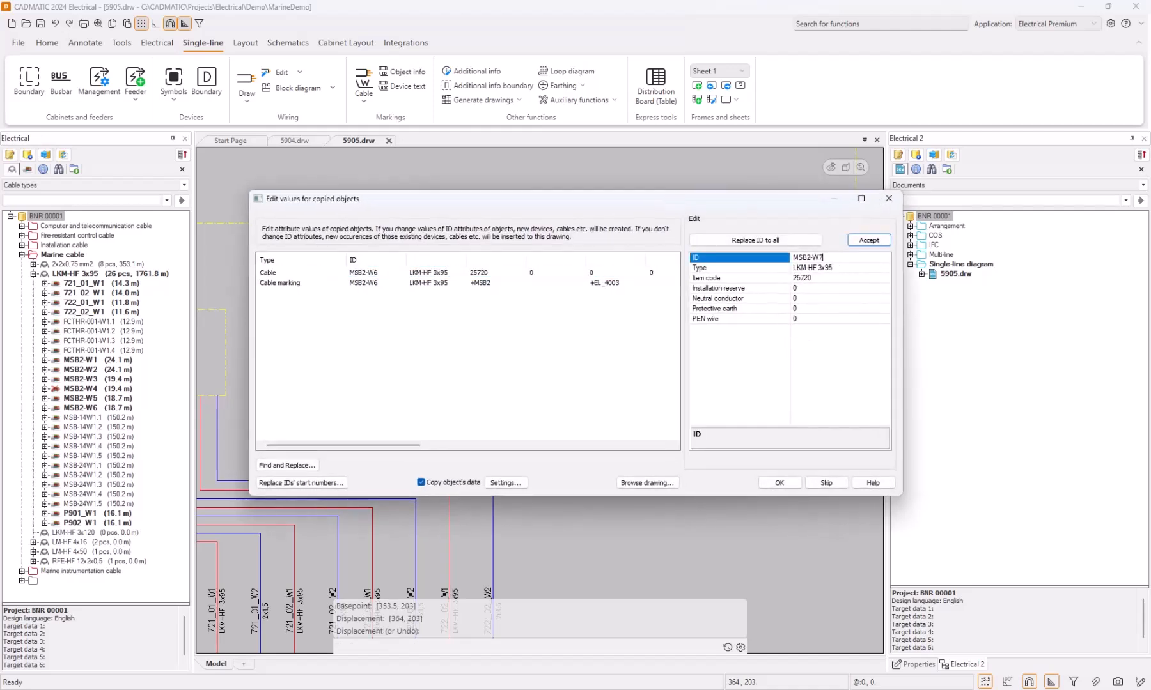
pyautogui.click(756, 240)
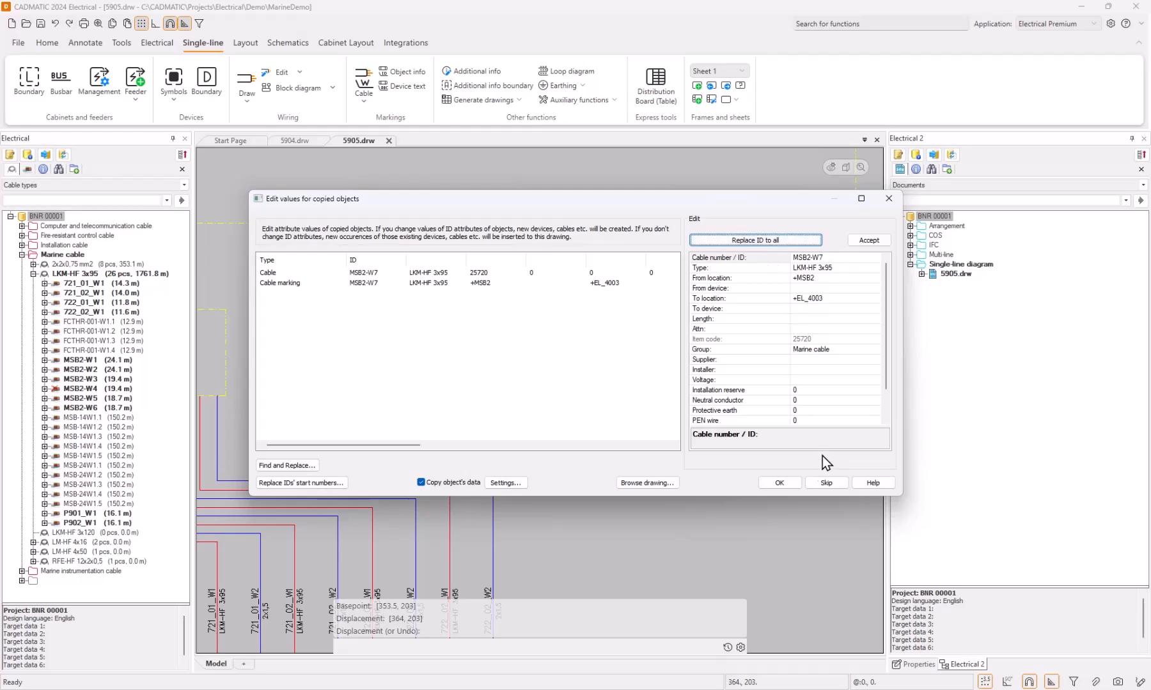
pyautogui.click(778, 483)
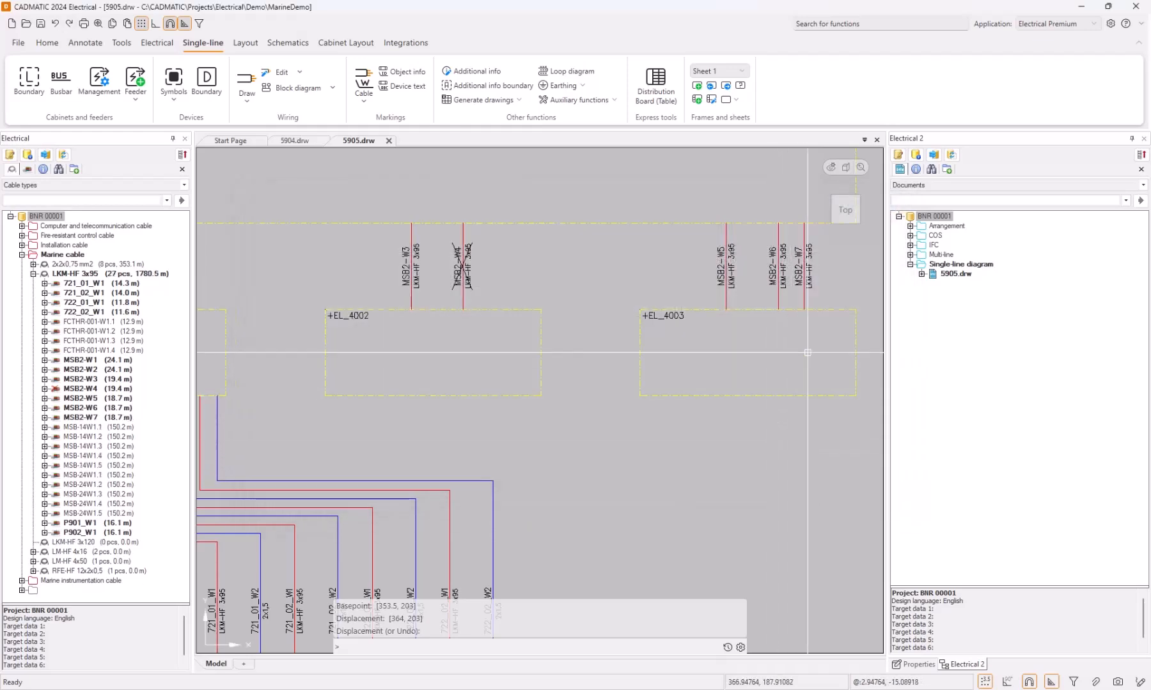
# Change the type of cable MSB2-W6 to LKM-HF 3x120 and enter the remark "Changed Material".
pyautogui.doubleClick(778, 293)
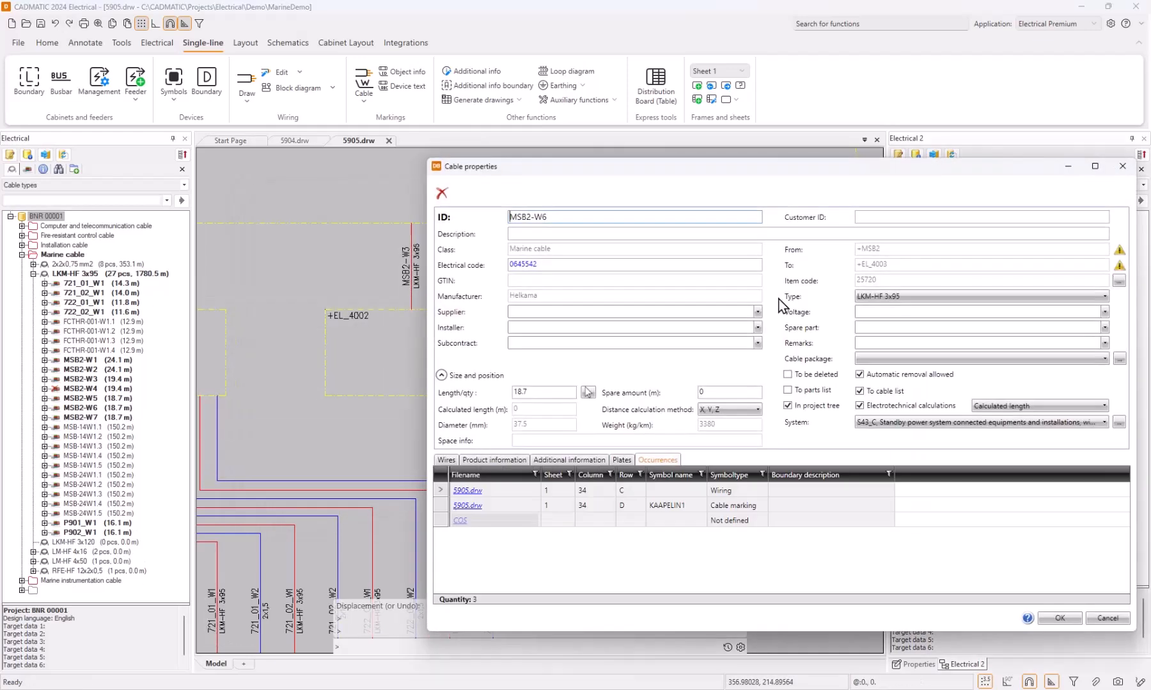
pyautogui.click(1102, 296)
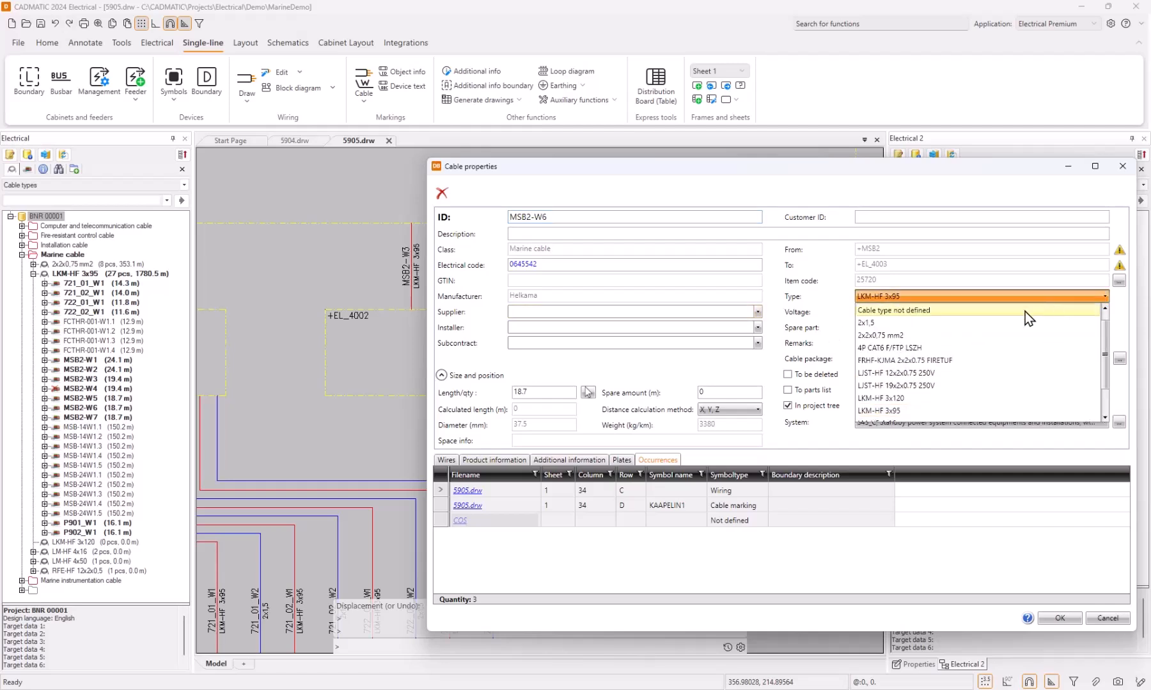
pyautogui.click(913, 398)
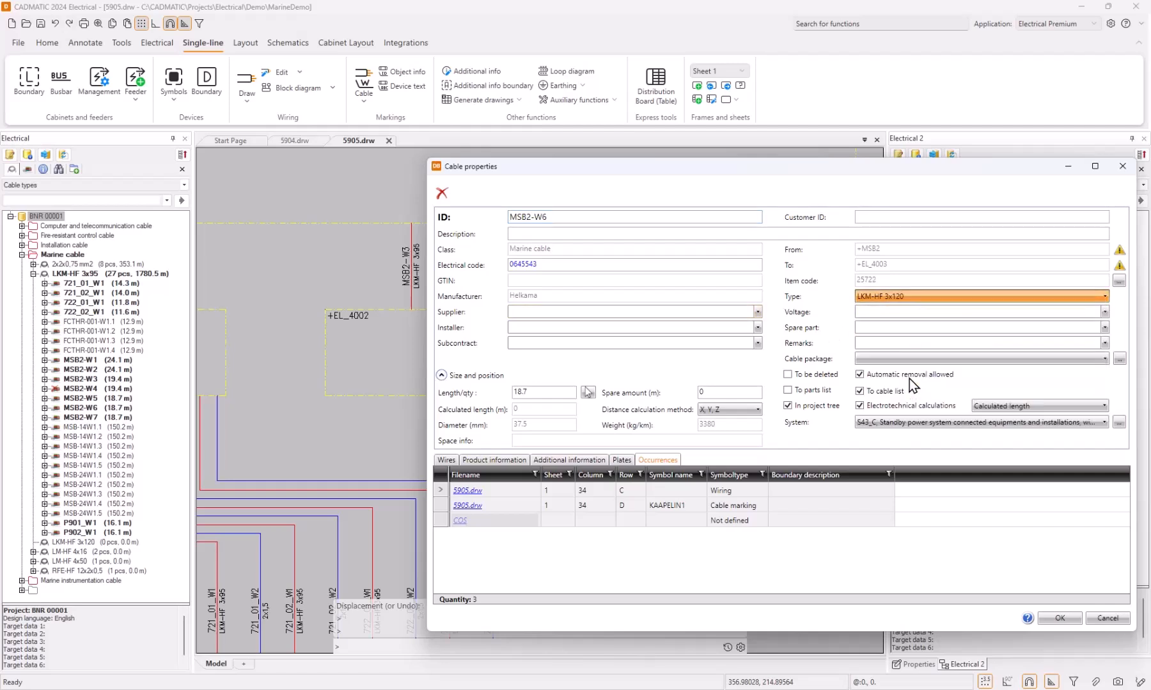
pyautogui.click(889, 345)
pyautogui.write('Changed Material')
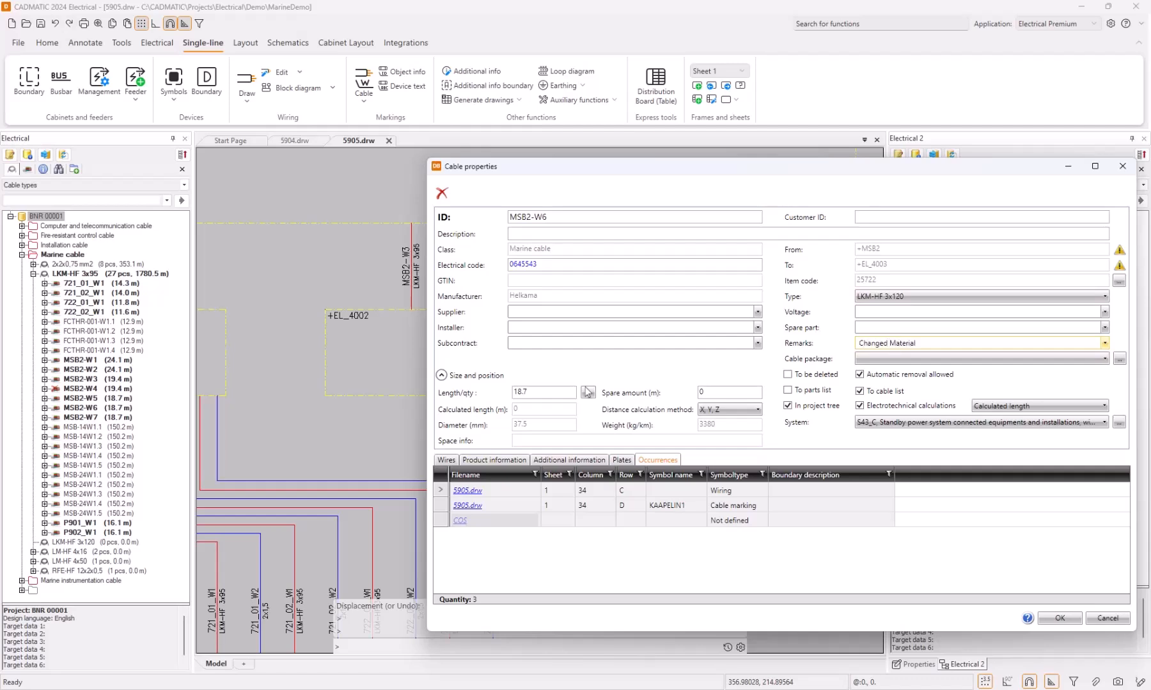
pyautogui.click(1060, 618)
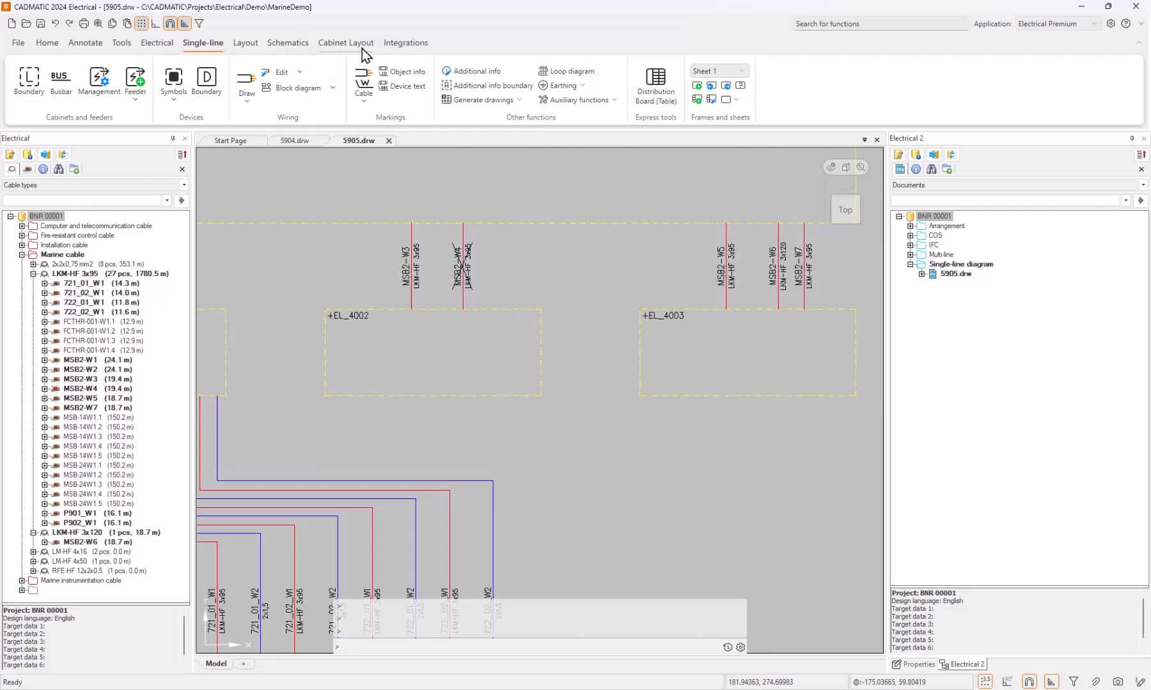
# Export the modified cables from +MSB2 to +EL_4002 and +EL_4003, selecting them in the active drawing.
pyautogui.click(406, 43)
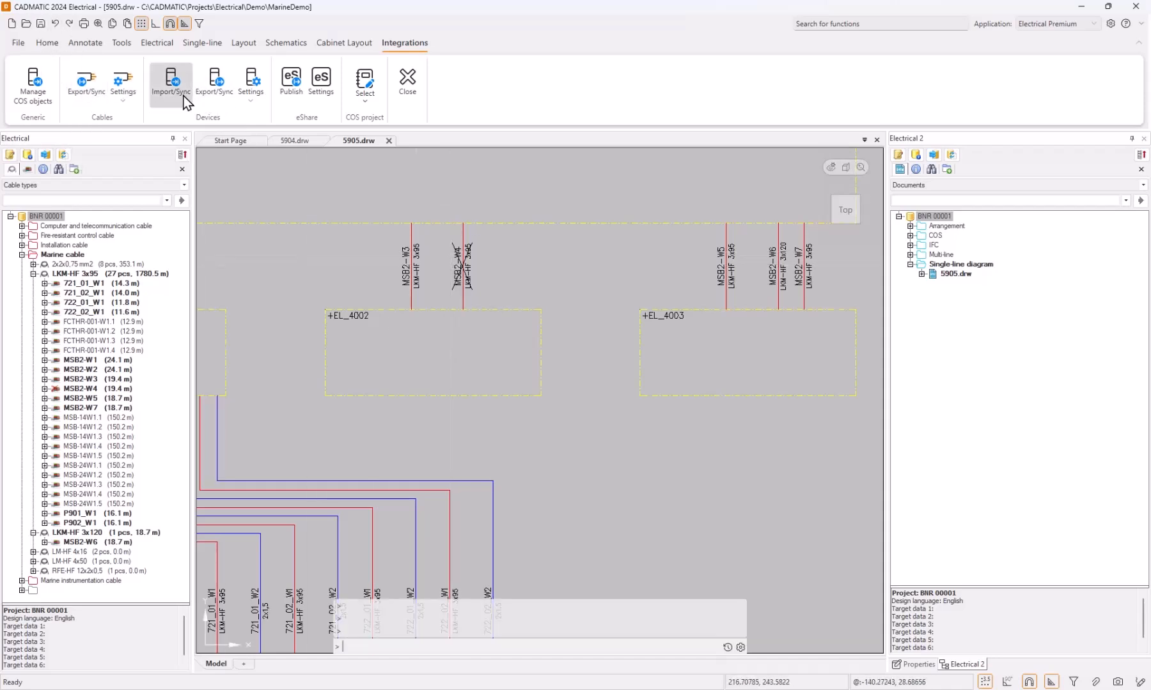
pyautogui.click(88, 90)
pyautogui.click(497, 299)
pyautogui.click(596, 410)
pyautogui.click(834, 251)
pyautogui.click(365, 280)
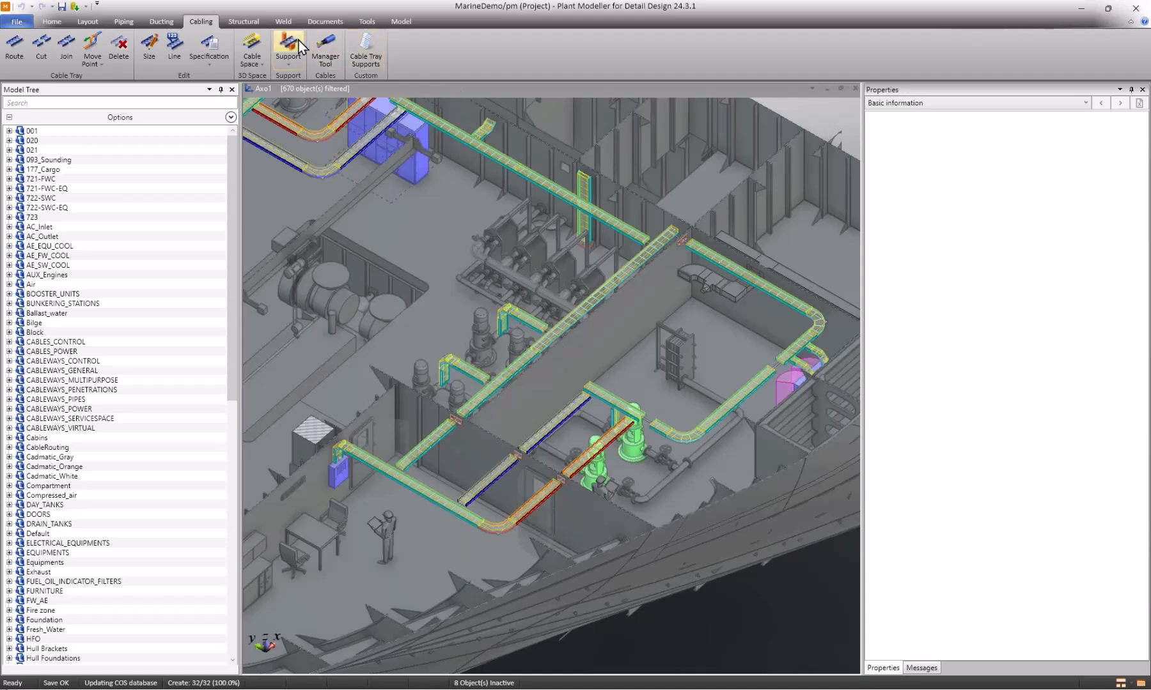
# Open the Cable Manager and load updates for the diagram cables not yet created in the 3D model.
pyautogui.click(327, 54)
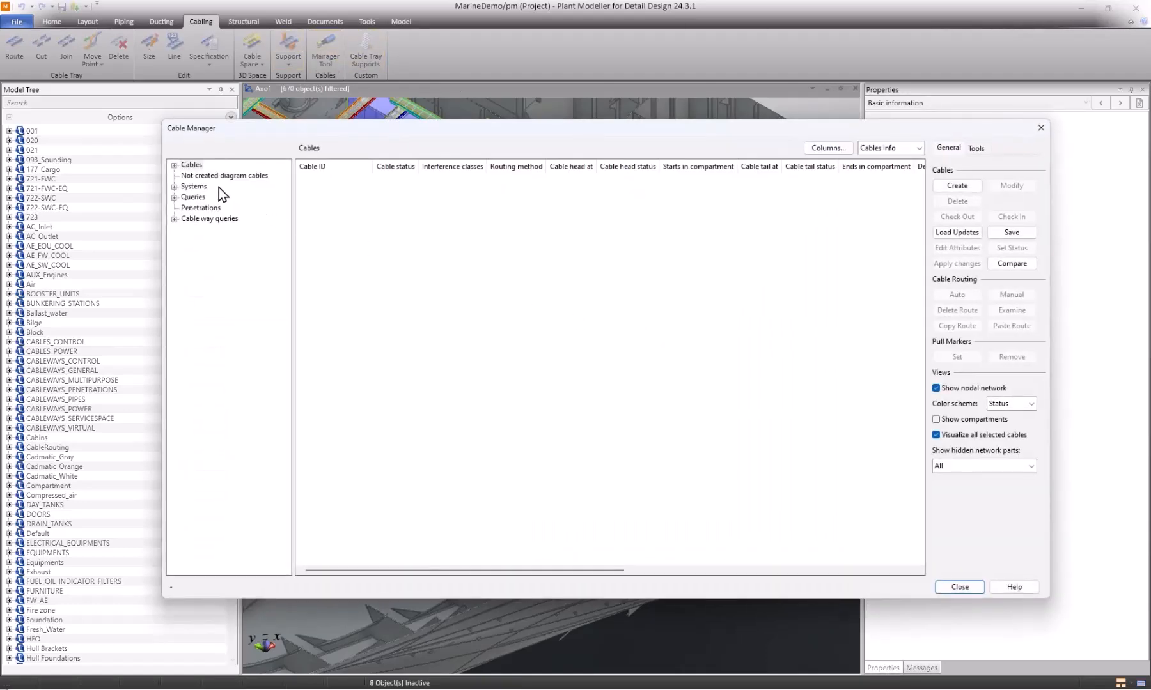
pyautogui.click(220, 177)
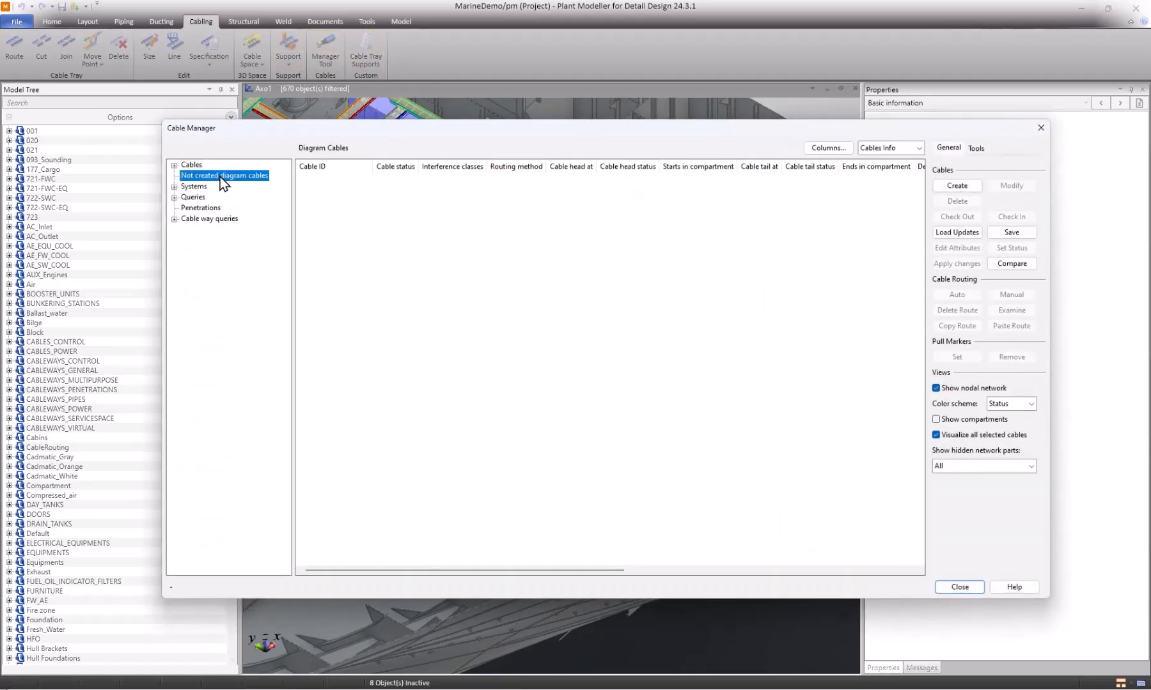
pyautogui.click(971, 234)
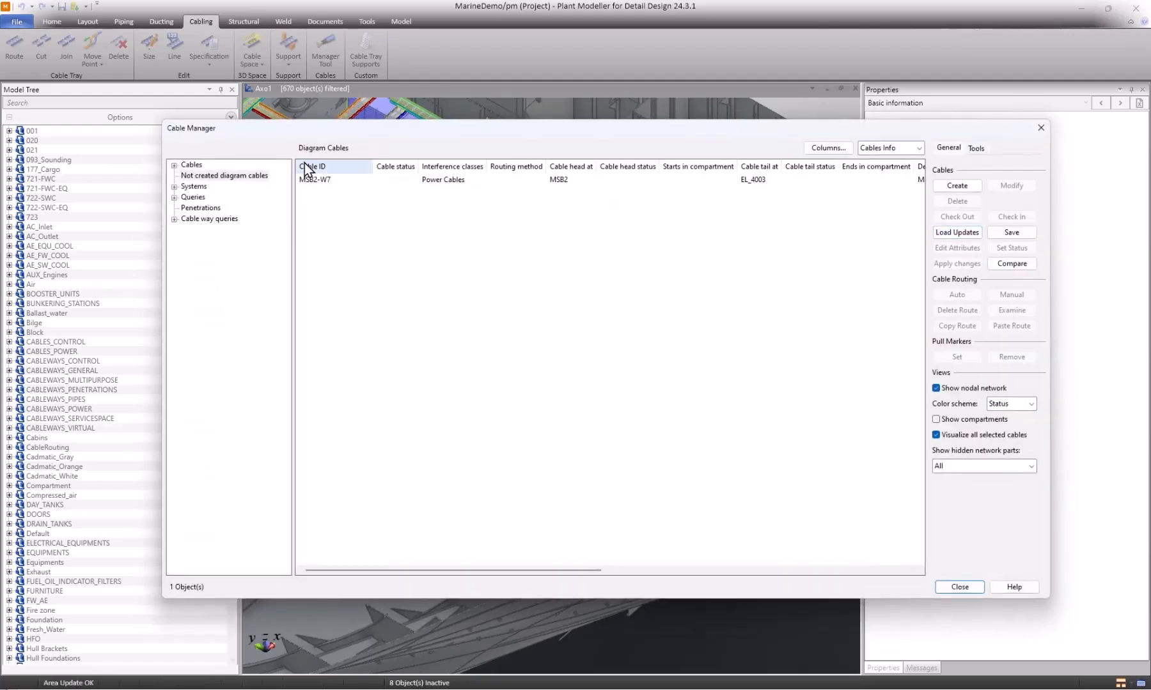
# Create the not yet created diagram cable MSB2-W7 in the model and expand the queries for cables linked in Electrical.
pyautogui.click(323, 179)
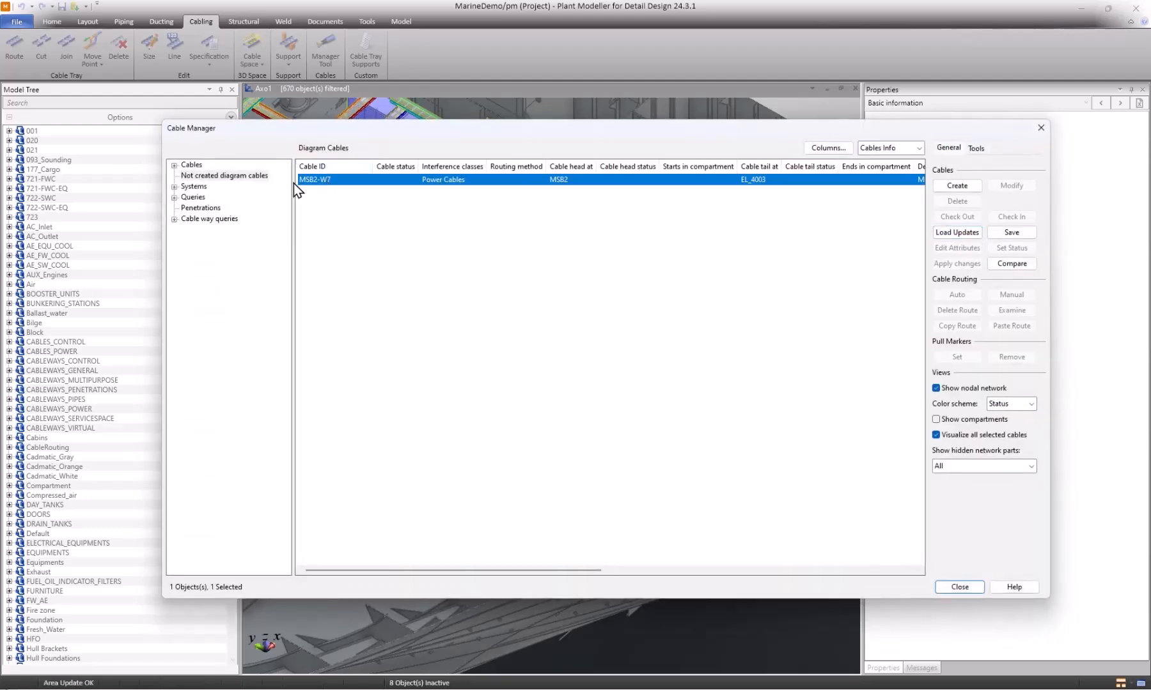
pyautogui.click(174, 198)
pyautogui.click(186, 230)
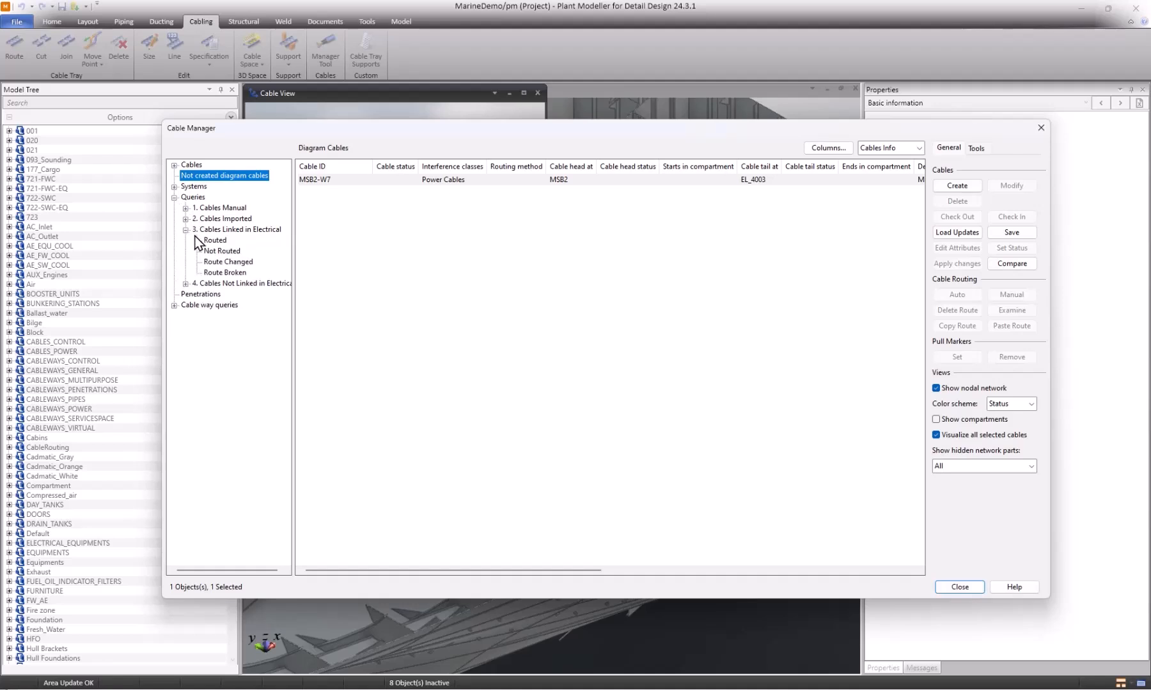
pyautogui.click(342, 182)
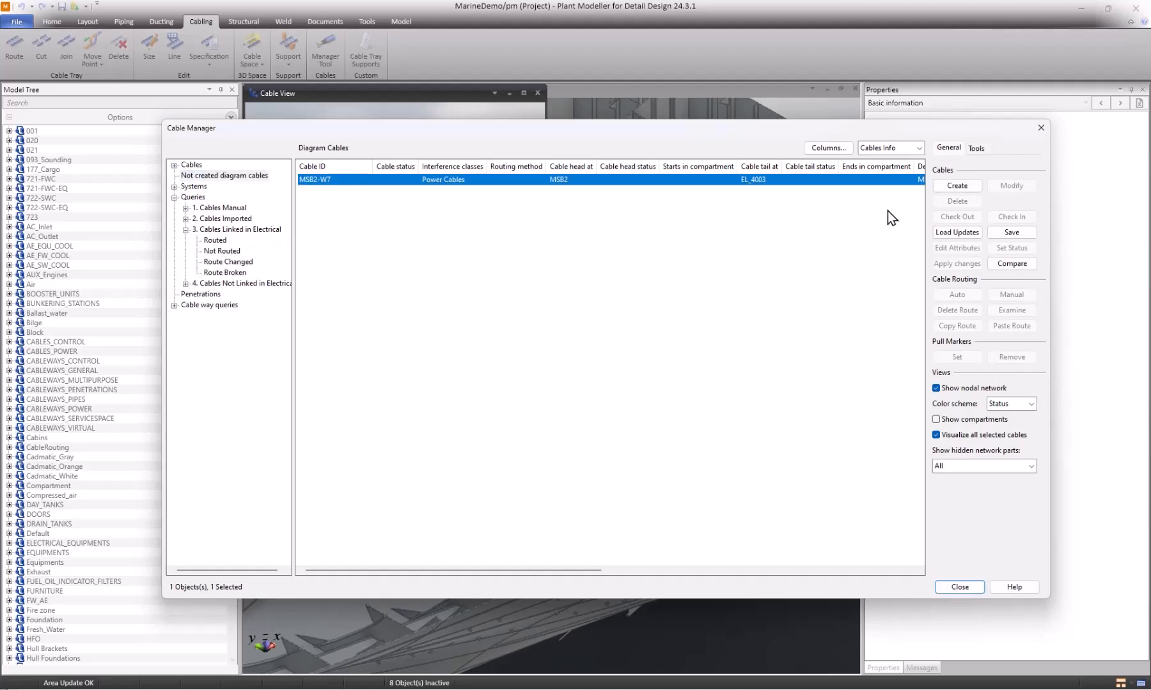
pyautogui.click(969, 186)
pyautogui.click(547, 394)
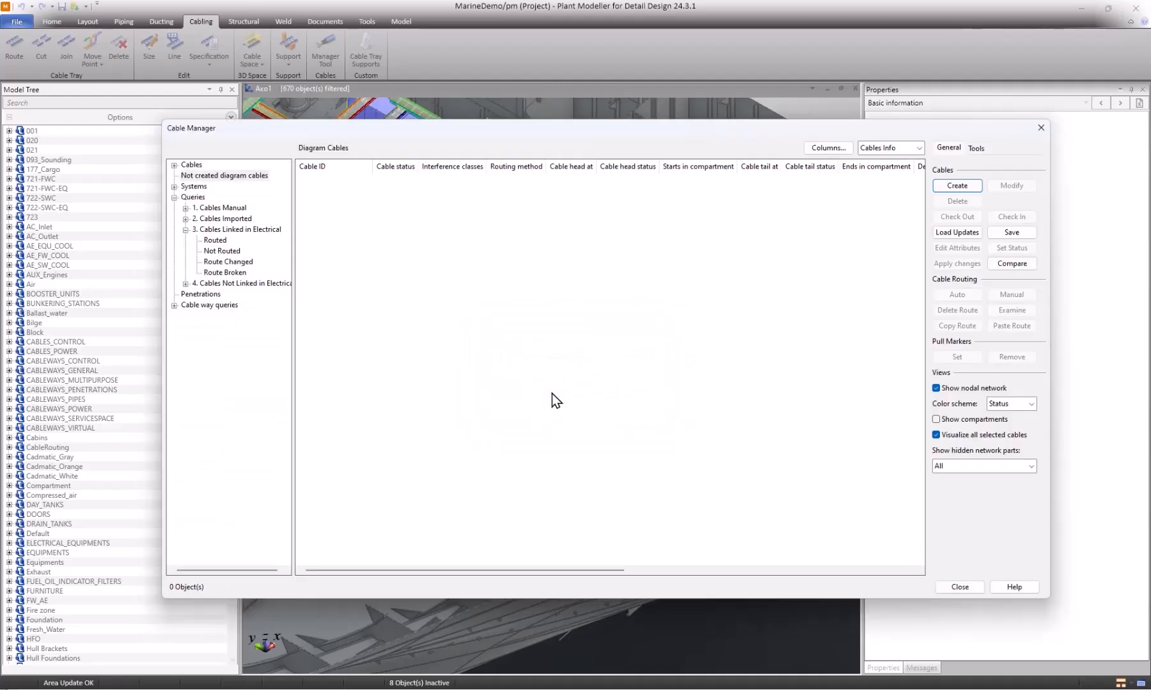
# Route cable MSB2-W7 automatically, picking it from the not routed cables linked in Electrical.
pyautogui.click(228, 253)
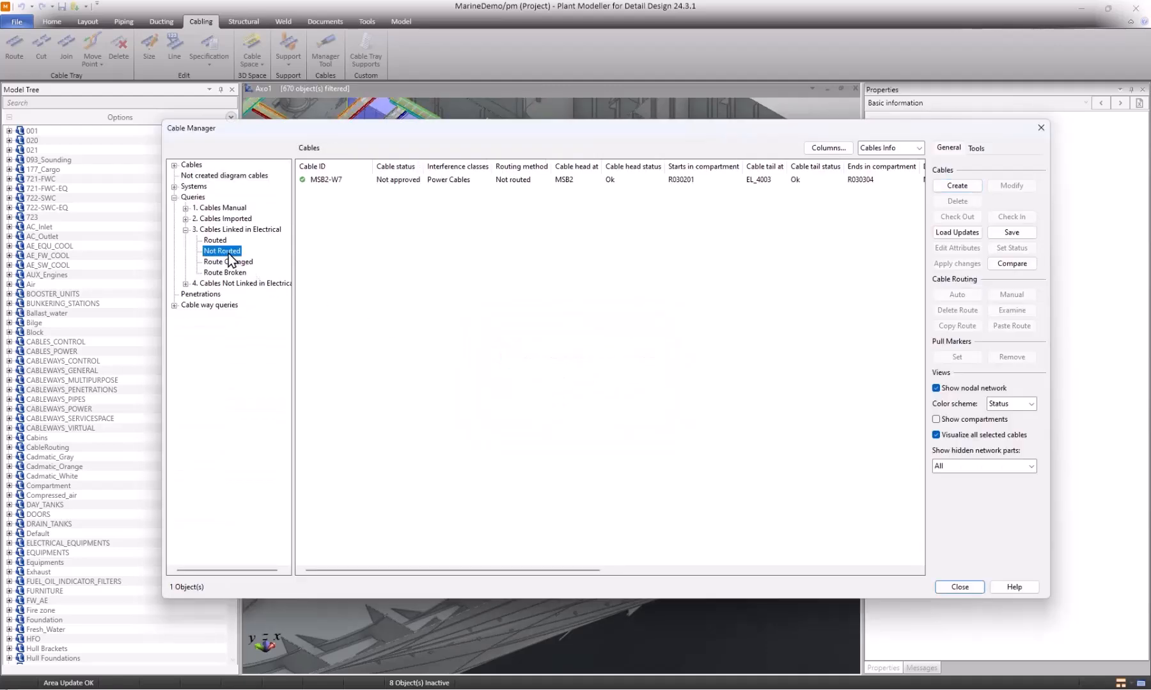
pyautogui.click(337, 182)
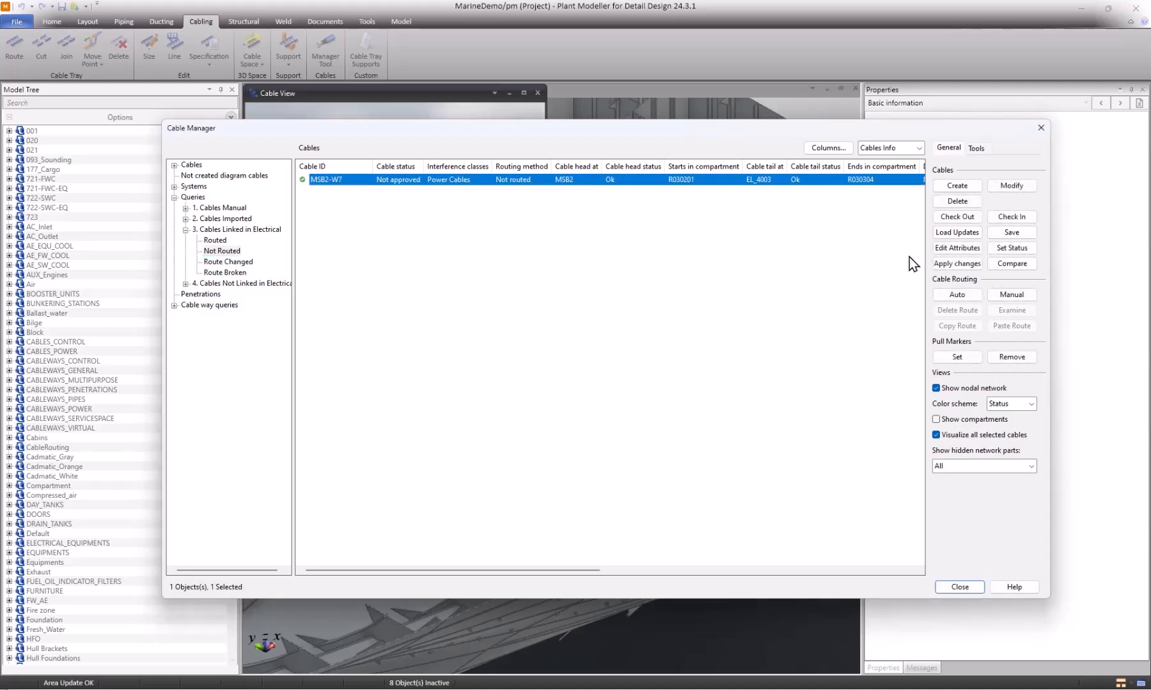
pyautogui.click(957, 294)
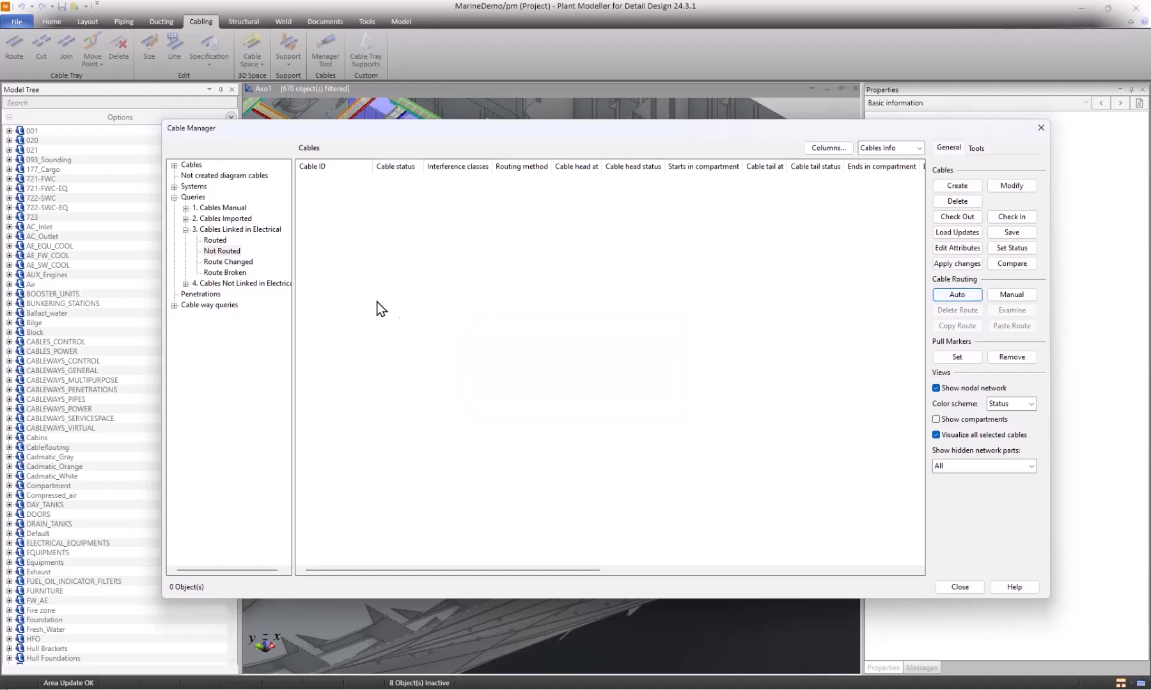
# Set extra lengths of 1000 mm at the head and 2000 mm at the tail for the routed cable MSB2-W7.
pyautogui.click(223, 241)
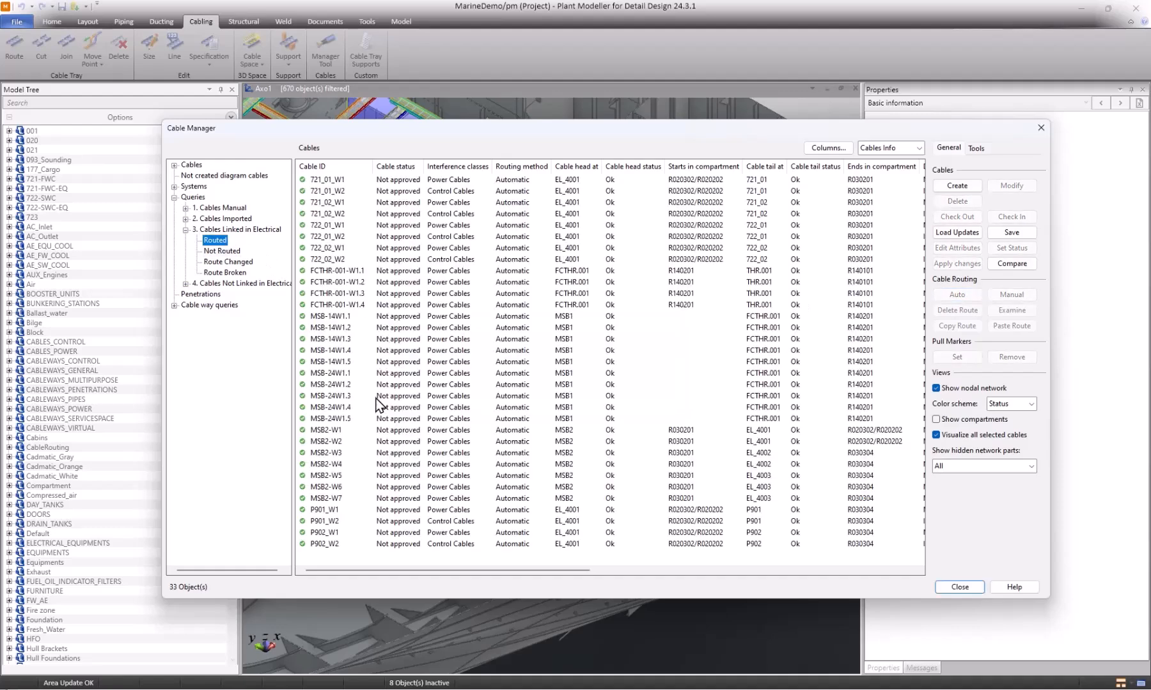
pyautogui.click(338, 500)
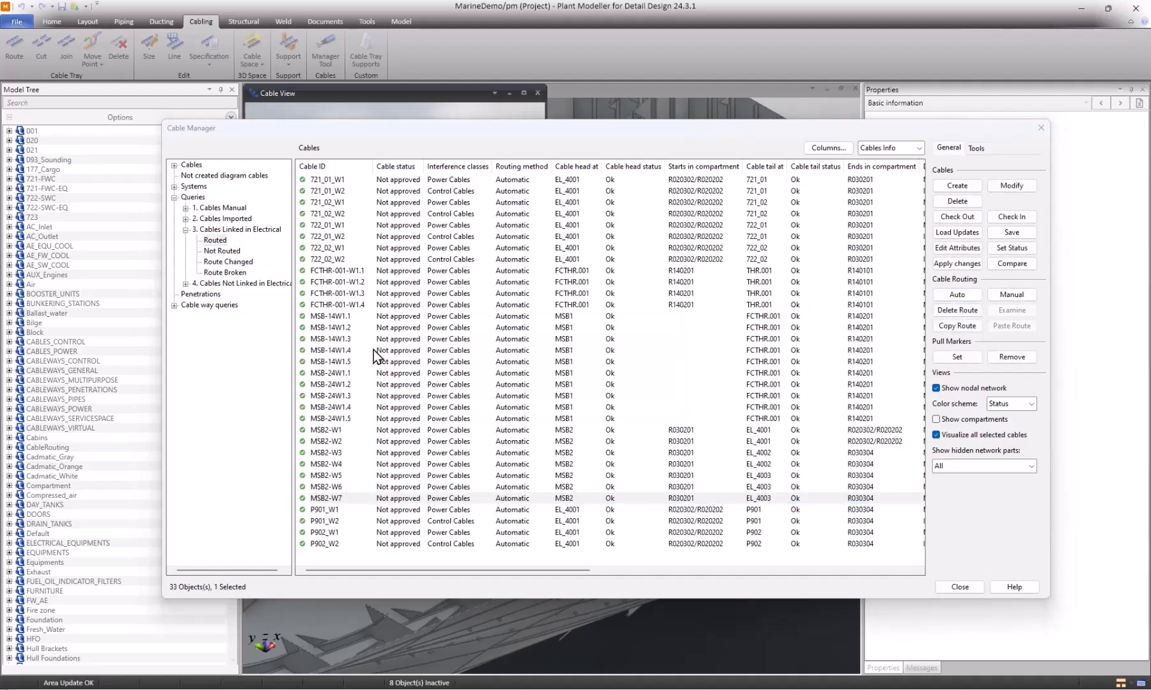
pyautogui.moveTo(441, 144); pyautogui.dragTo(383, 145)
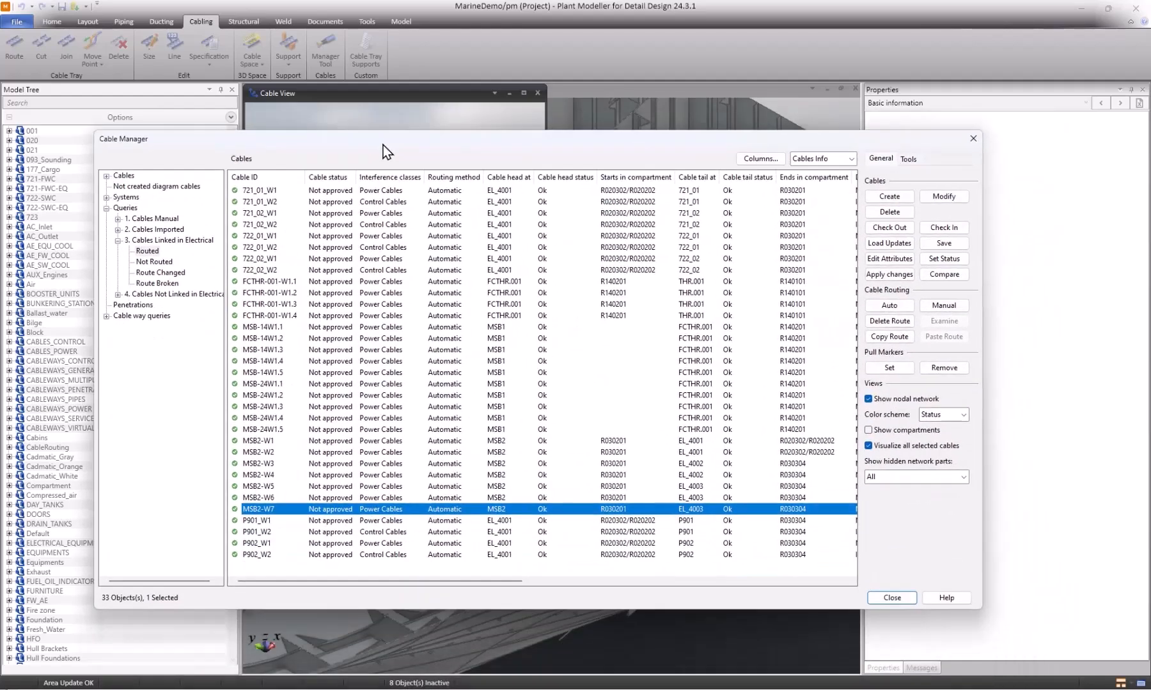
pyautogui.moveTo(479, 581); pyautogui.dragTo(665, 582)
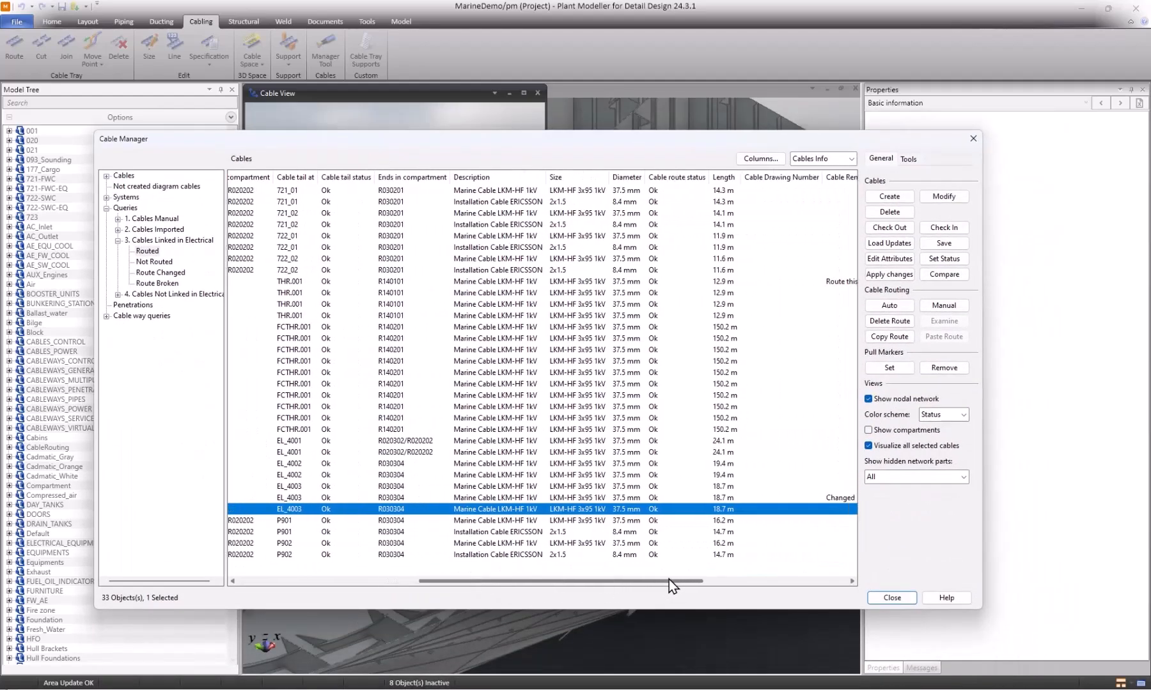
pyautogui.rightClick(727, 509)
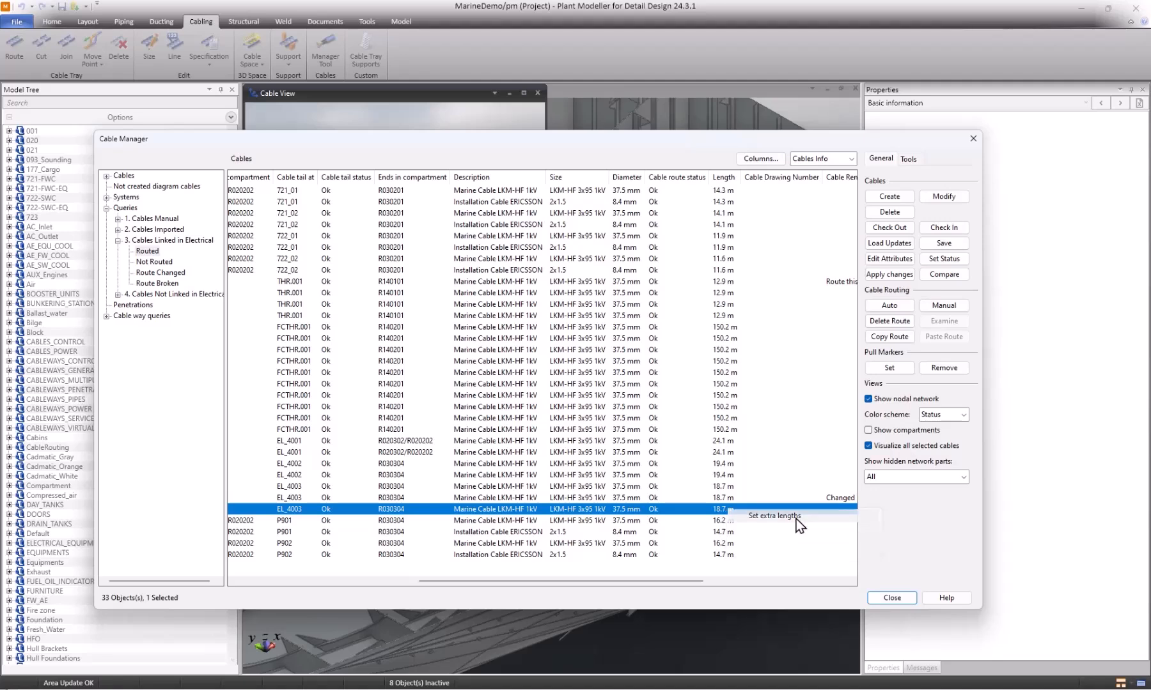
pyautogui.click(792, 516)
pyautogui.moveTo(1055, 538); pyautogui.dragTo(594, 506)
pyautogui.click(724, 488)
pyautogui.click(730, 505)
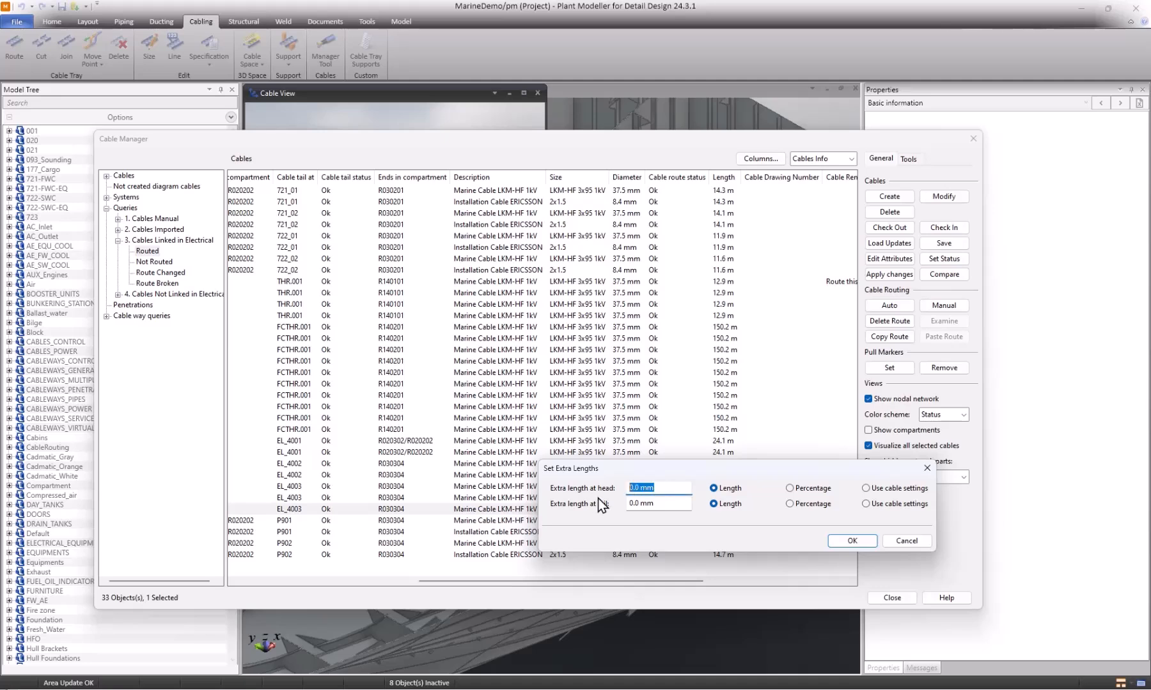
pyautogui.write('1000')
pyautogui.press('Tab')
pyautogui.press('Tab')
pyautogui.write('2')
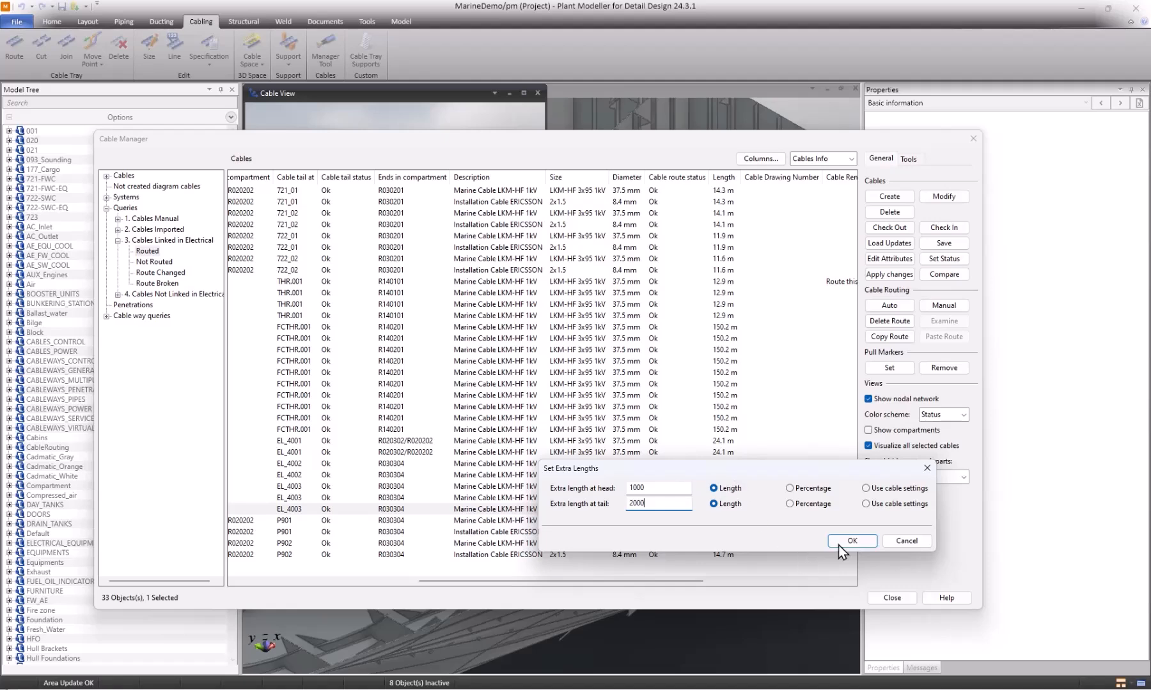
pyautogui.click(856, 538)
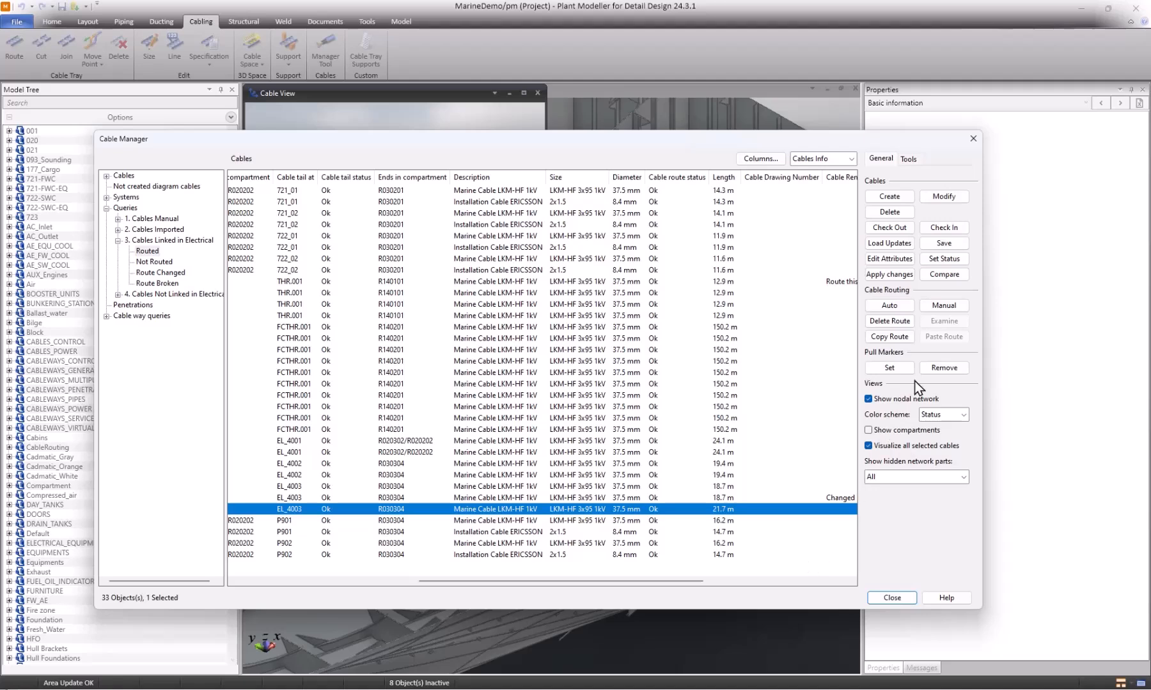
# Compare the cables with the integration objects and resolve the material difference of MSB2-W6.
pyautogui.click(945, 275)
pyautogui.moveTo(762, 437); pyautogui.dragTo(675, 389)
pyautogui.click(500, 469)
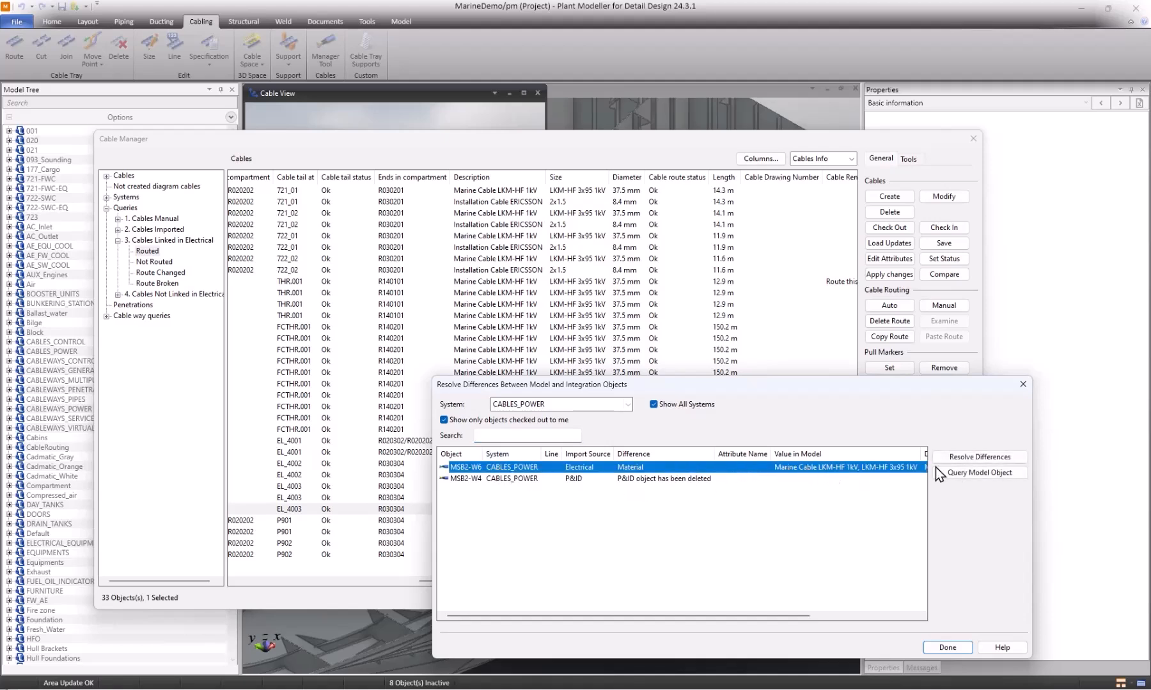
pyautogui.click(998, 457)
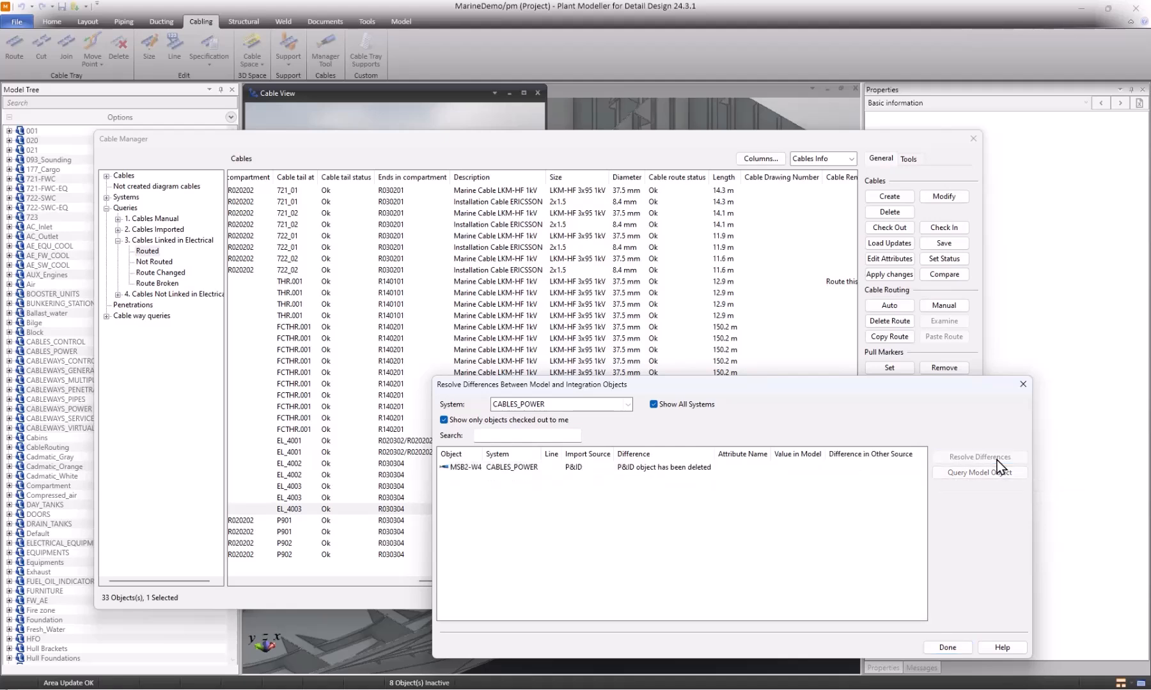
# Resolve the difference for the cable MSB2-W4 by deleting it from the model, and finish the comparison.
pyautogui.click(617, 472)
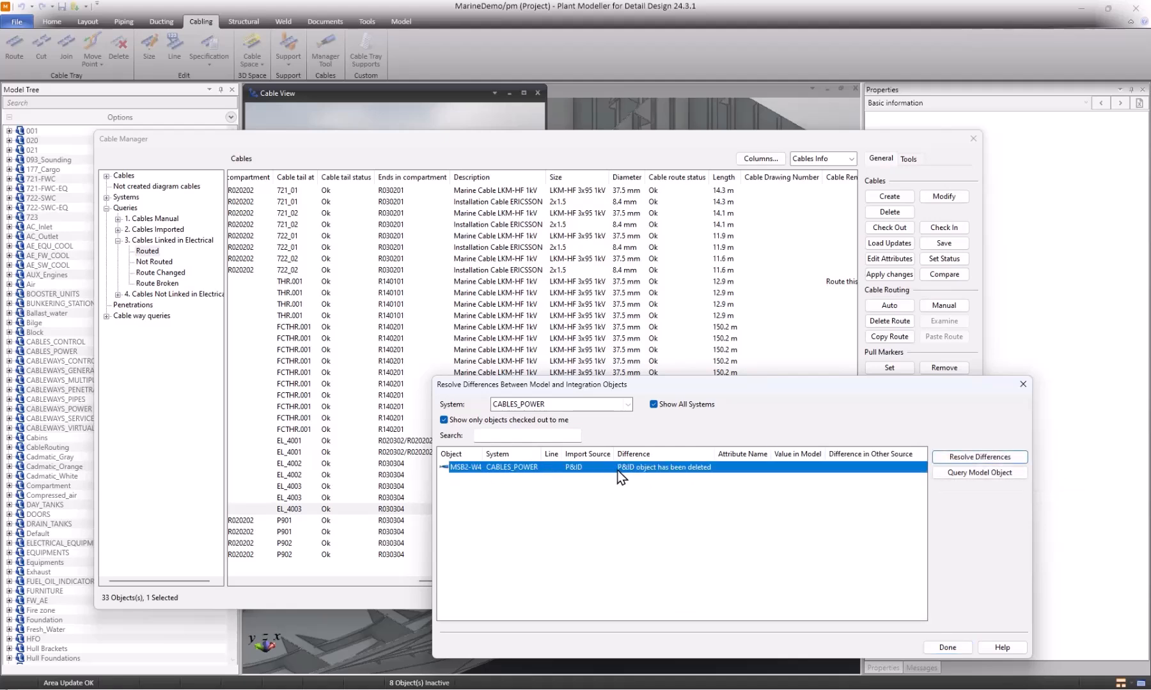
pyautogui.click(1003, 461)
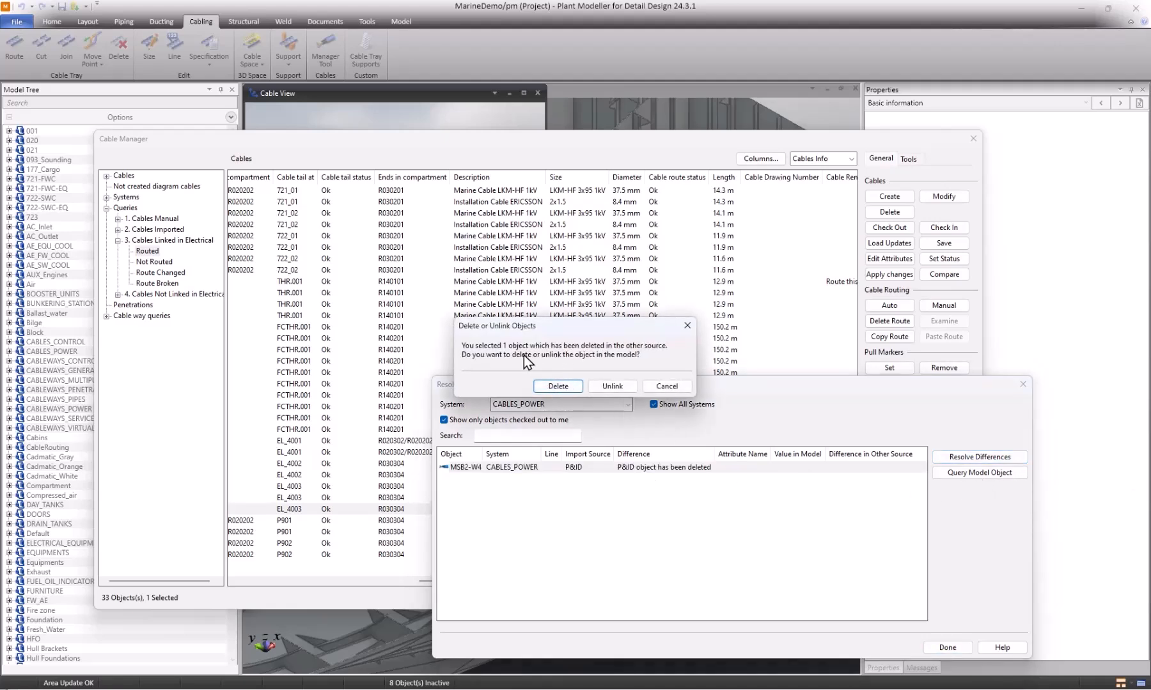
pyautogui.click(559, 386)
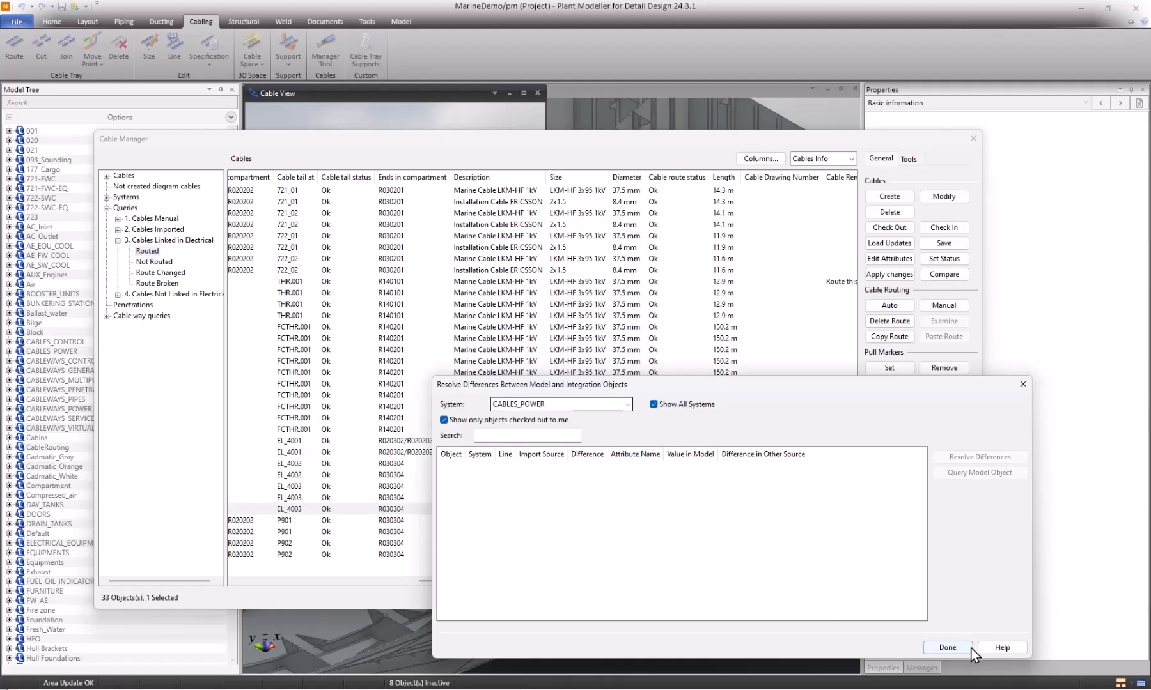
pyautogui.click(947, 647)
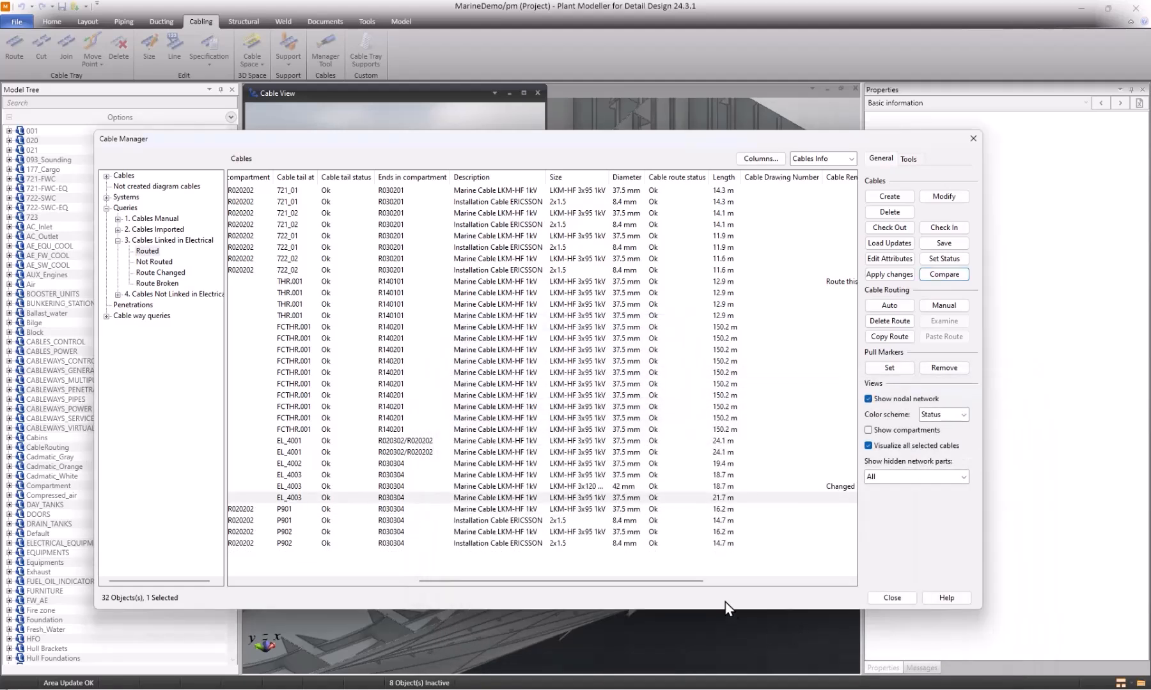
# Examine the size, diameter, length and remarks of the routed cable MSB2-W6.
pyautogui.moveTo(650, 585); pyautogui.dragTo(440, 584)
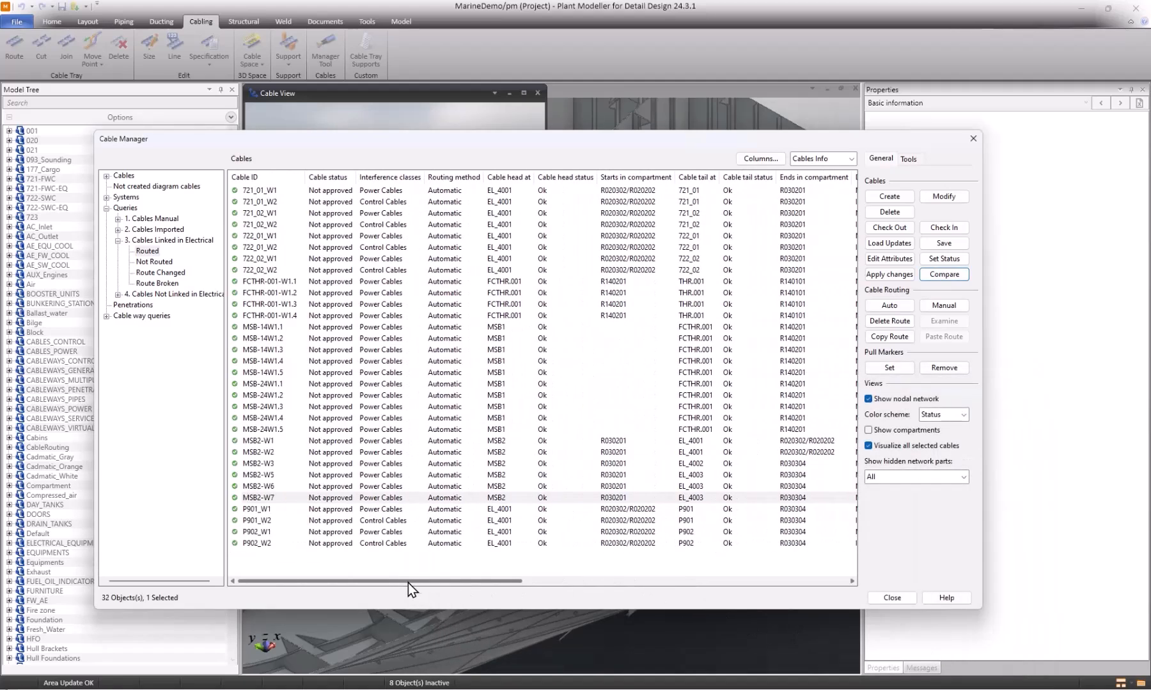
pyautogui.click(272, 487)
pyautogui.moveTo(489, 582); pyautogui.dragTo(619, 583)
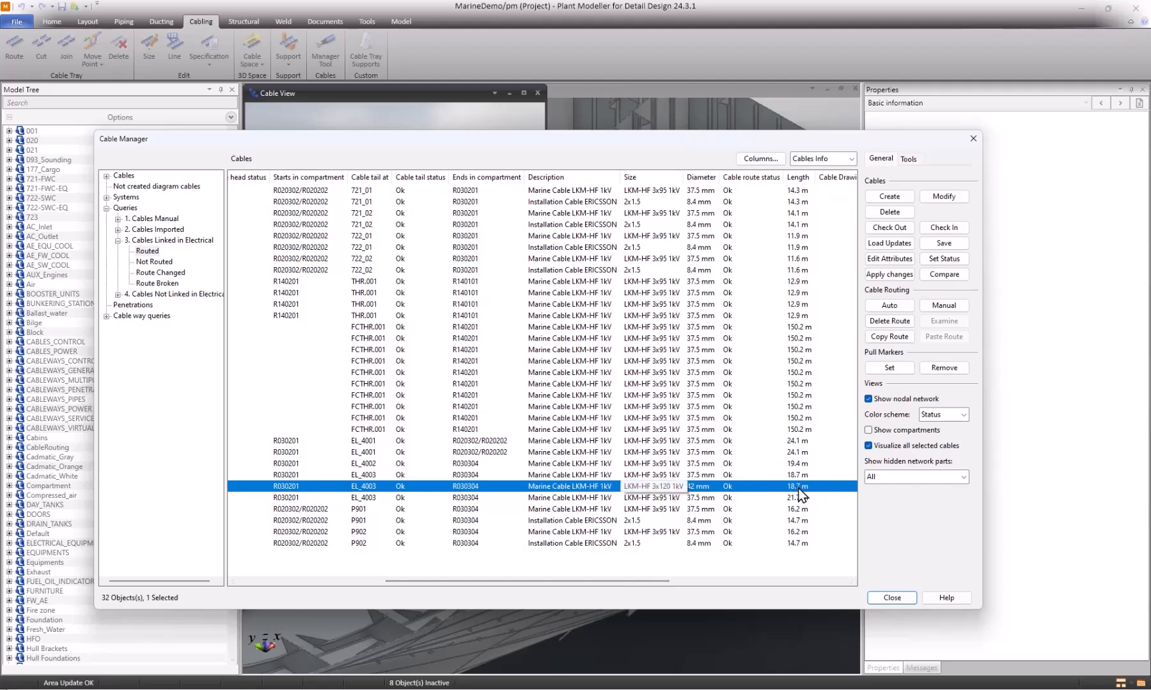
pyautogui.moveTo(659, 580); pyautogui.dragTo(753, 578)
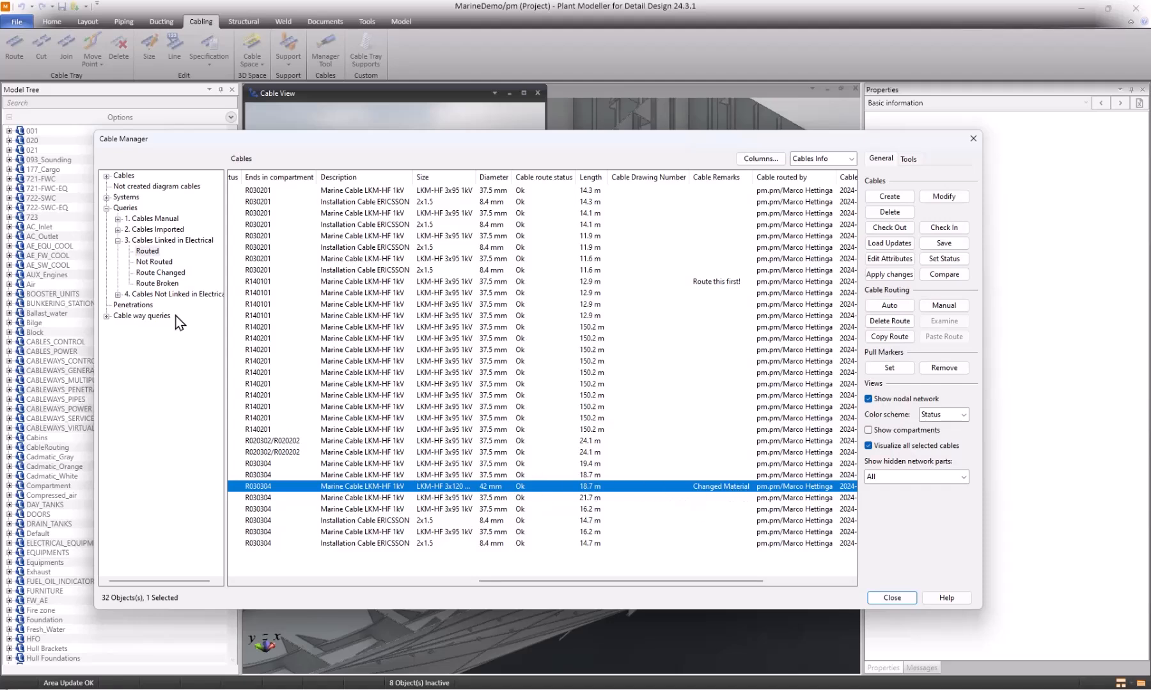
# Query the cable ways in Compartment R030304 and inspect the fill rate view of the CABLEWAYS_PENETRATIONS object.
pyautogui.click(106, 315)
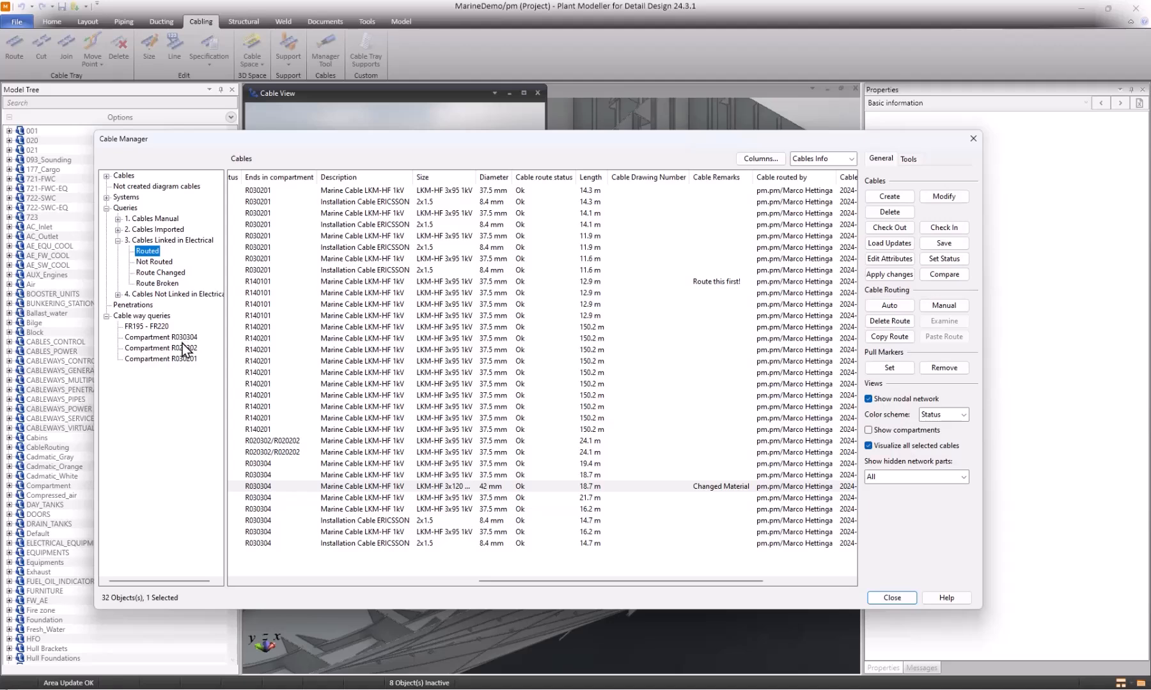
pyautogui.click(161, 337)
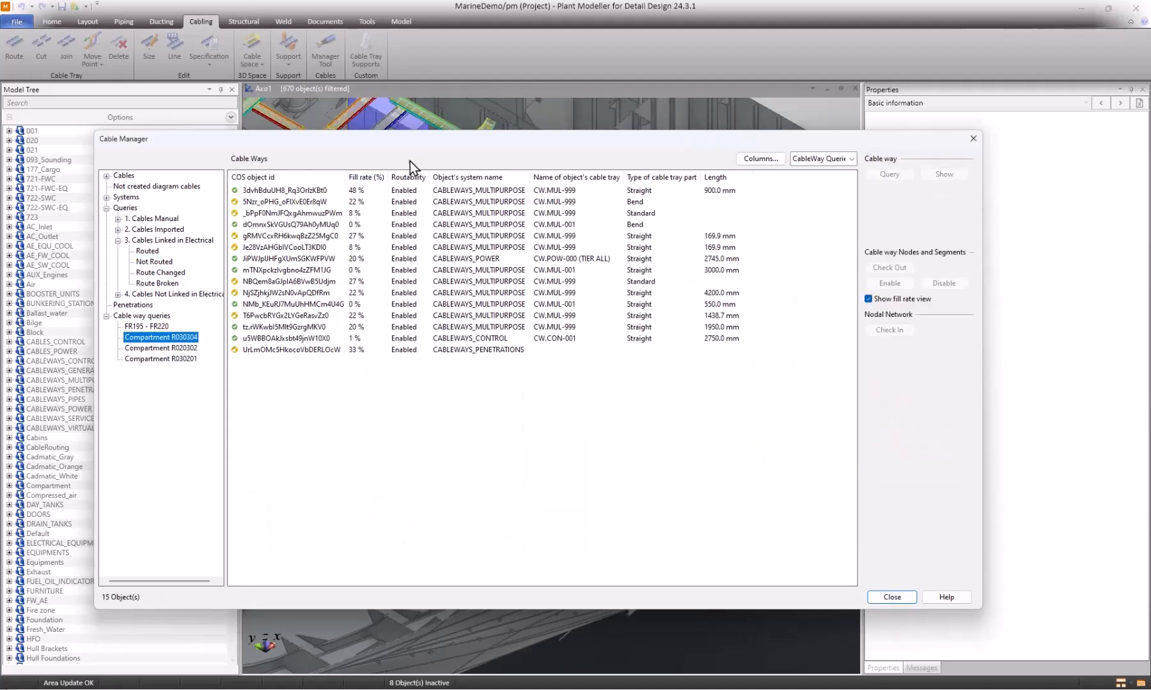
pyautogui.moveTo(542, 147); pyautogui.dragTo(624, 331)
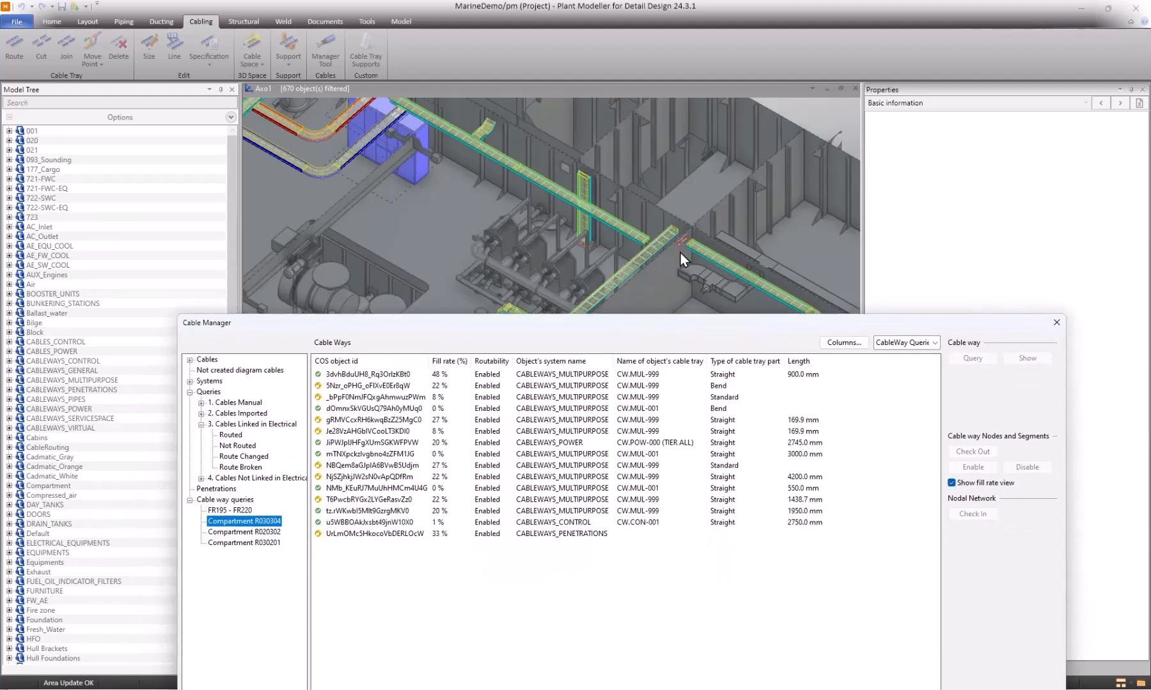
pyautogui.click(591, 534)
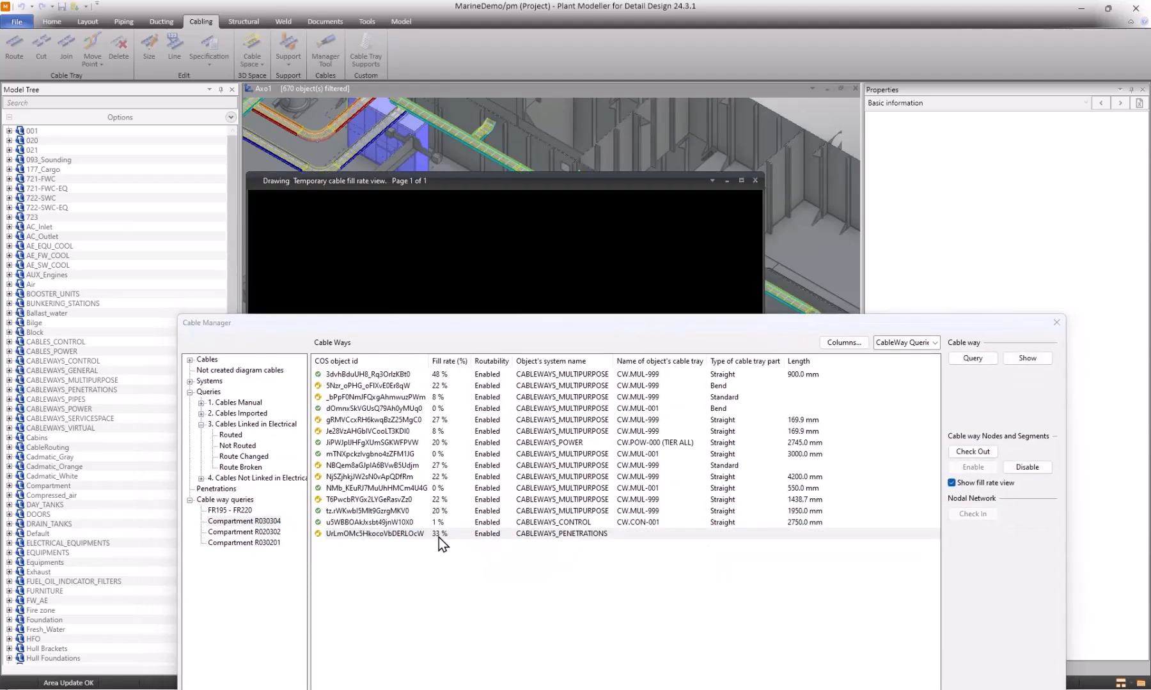
pyautogui.moveTo(548, 330); pyautogui.dragTo(542, 554)
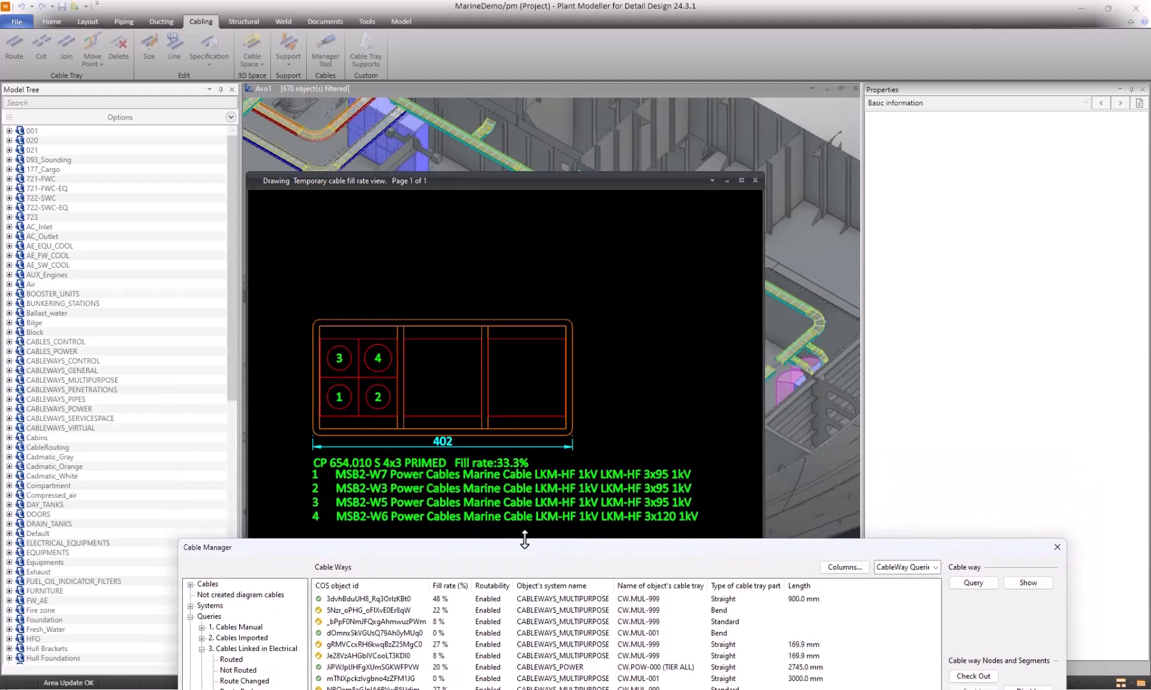
pyautogui.moveTo(524, 540); pyautogui.dragTo(505, 181)
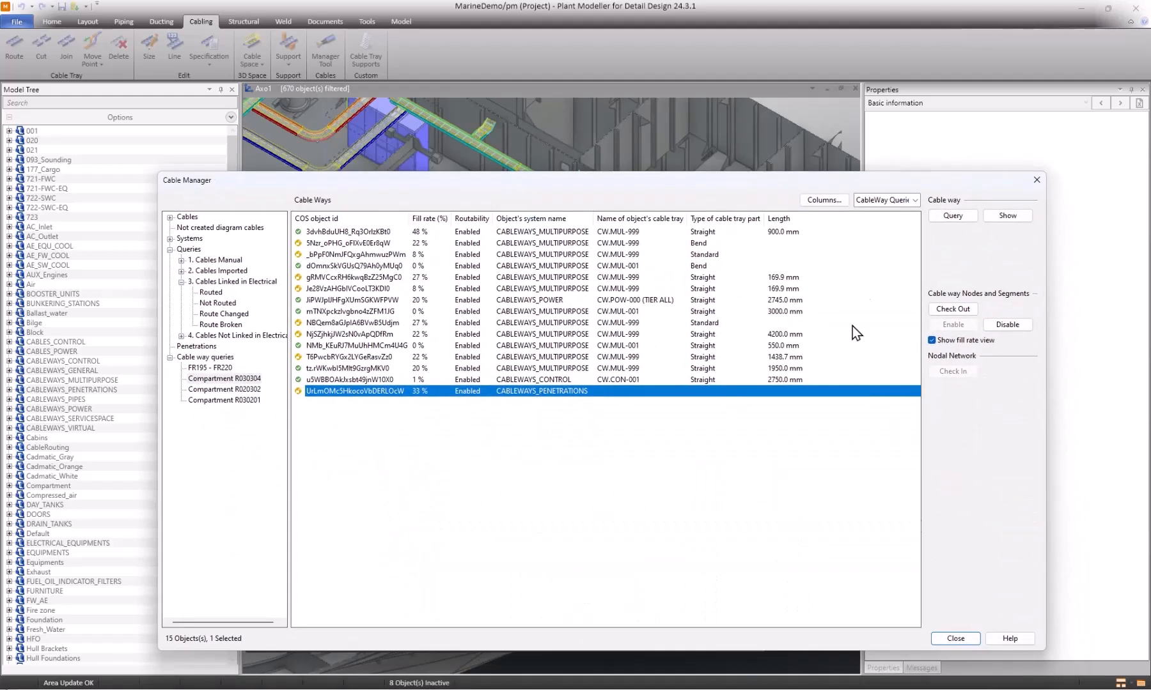
# List the routed cables linked in Electrical, save them with the COS database update enabled, and close the Cable Manager without checking in cables.
pyautogui.click(213, 292)
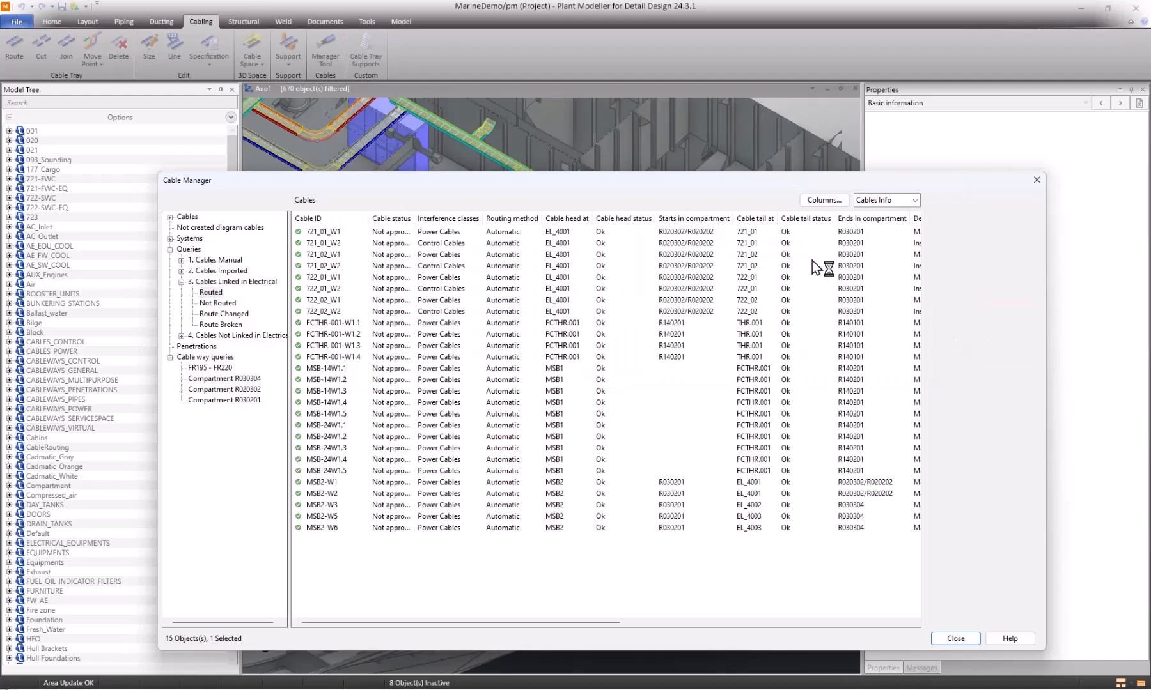
pyautogui.click(1007, 285)
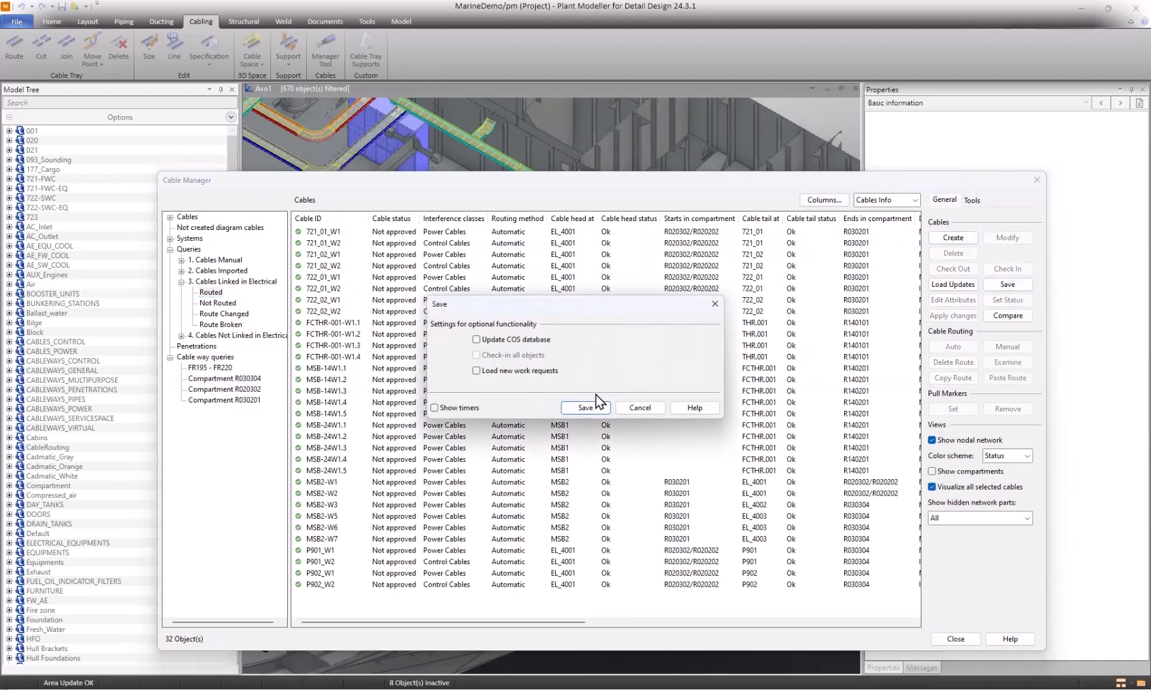
pyautogui.click(496, 339)
pyautogui.click(594, 408)
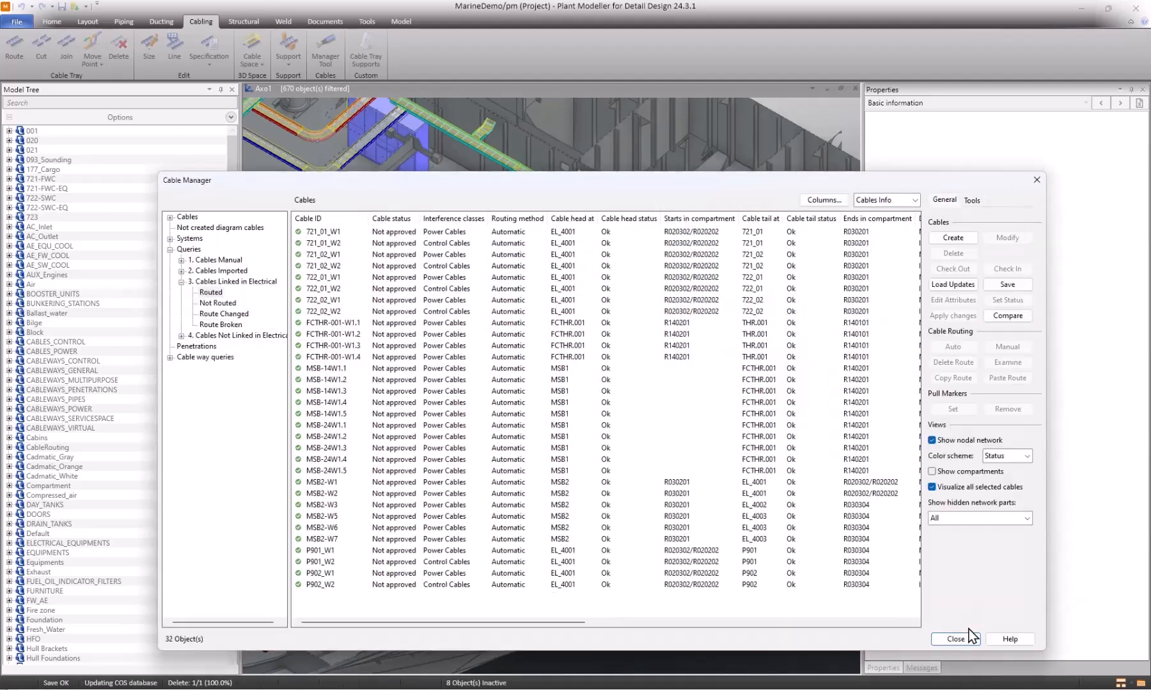
pyautogui.click(970, 636)
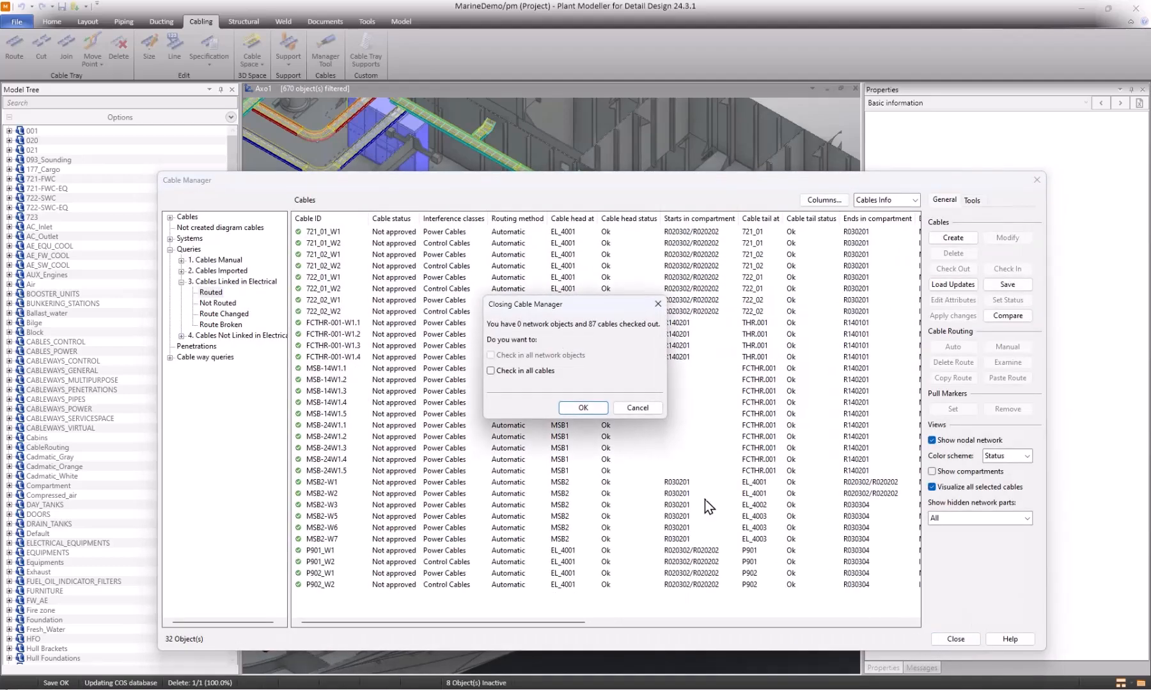
pyautogui.click(583, 408)
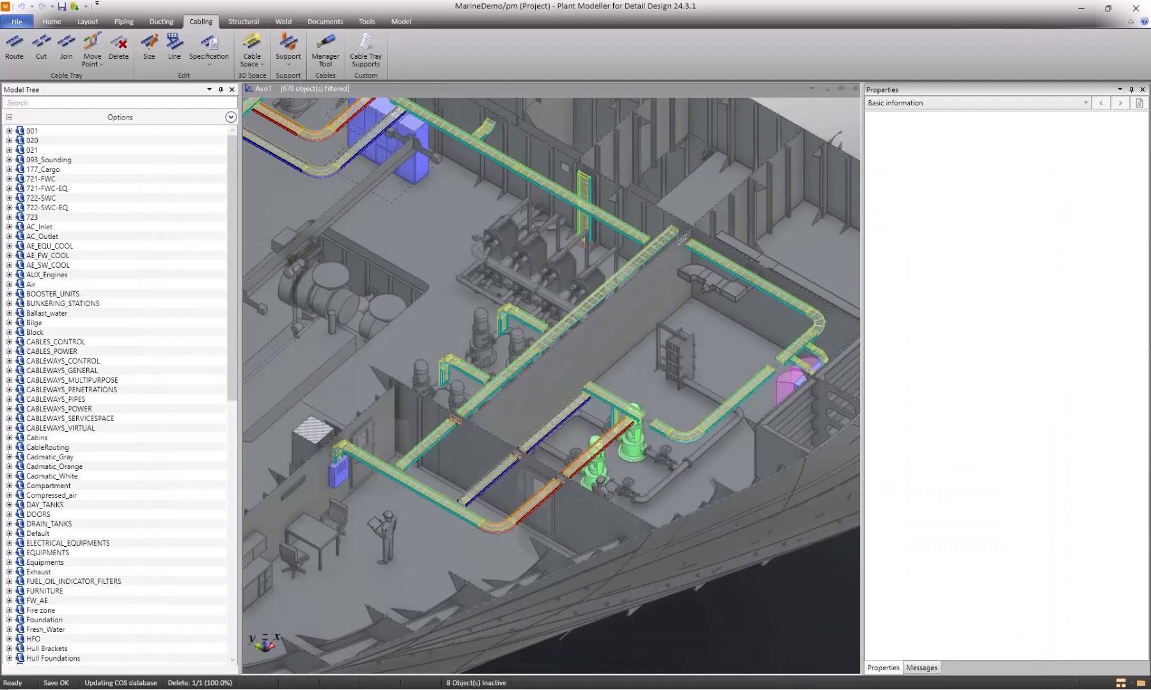
# Switch to CADMATIC Electrical and synchronize the previously exported cables.
pyautogui.click(752, 689)
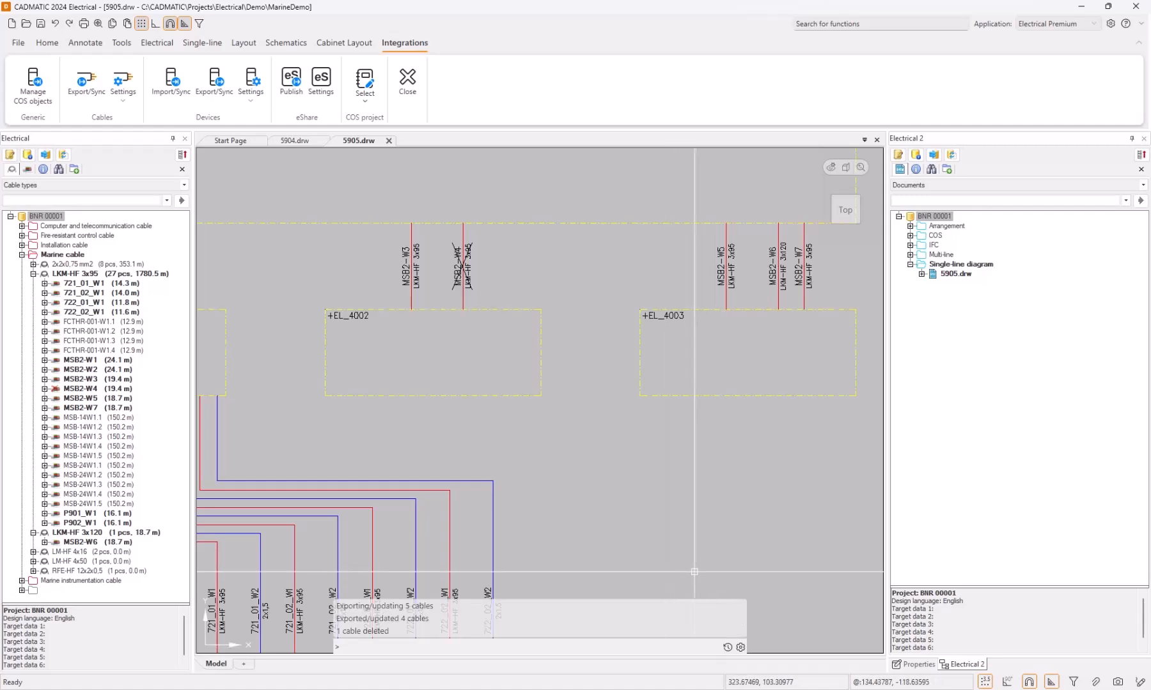
pyautogui.click(81, 94)
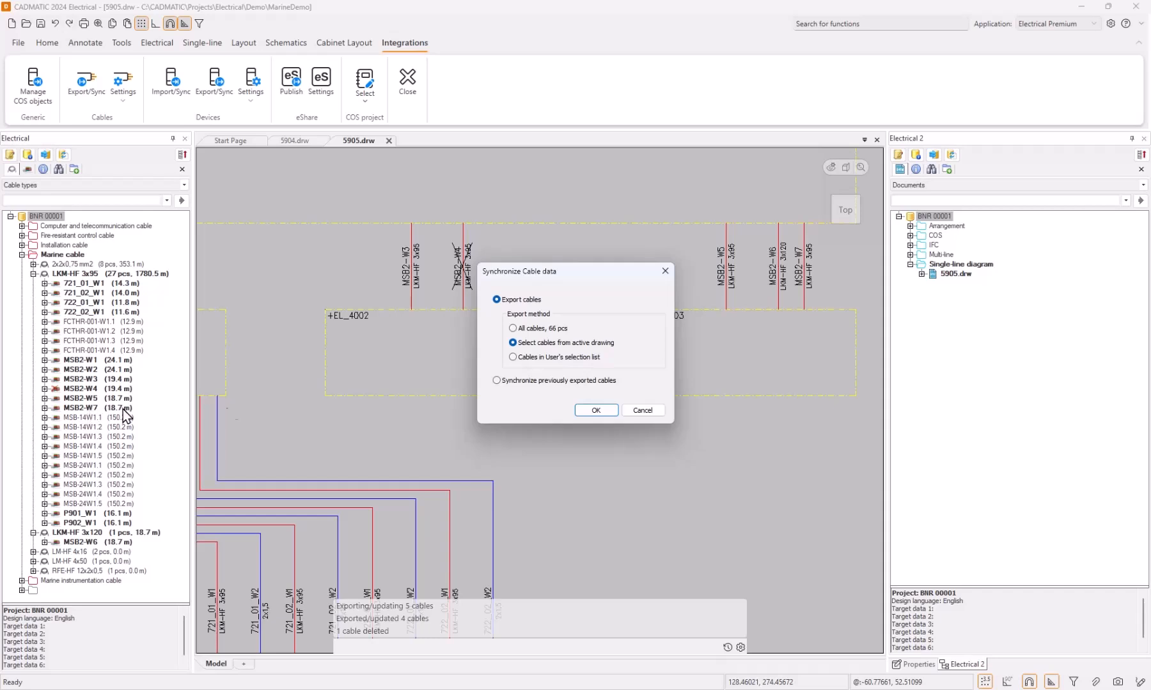
pyautogui.click(541, 381)
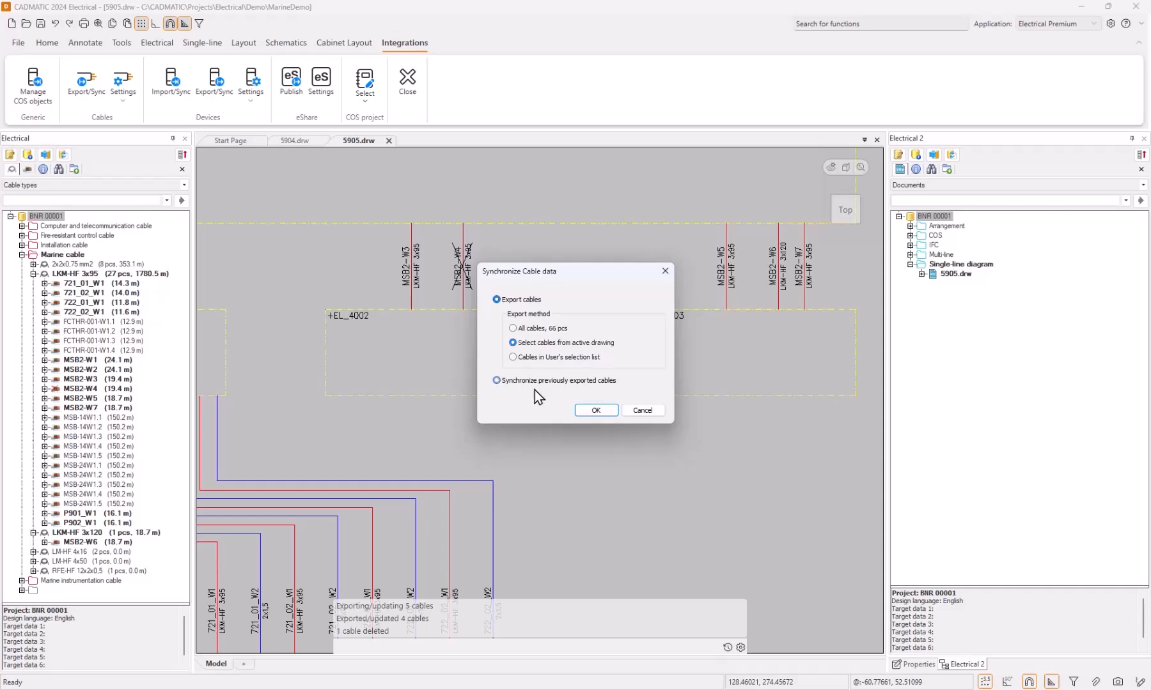
pyautogui.click(599, 412)
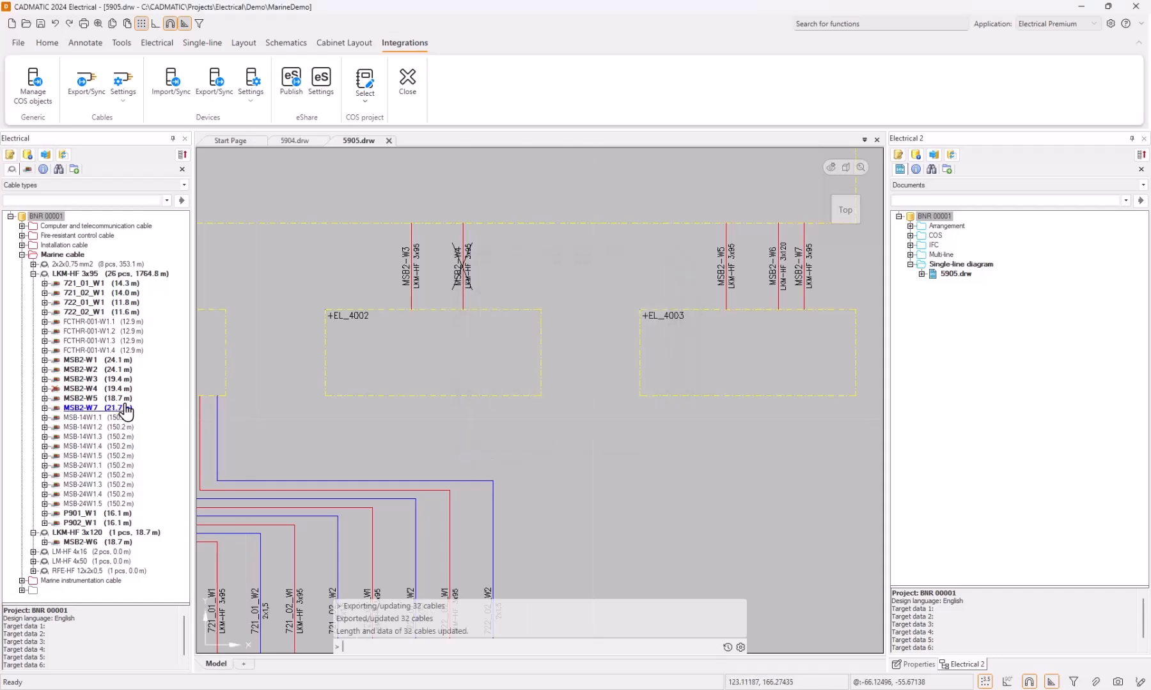
# Erase the crossed-out cable MSB2-W4 above EL_4002 from drawing 5905.
pyautogui.click(488, 251)
pyautogui.click(454, 277)
pyautogui.rightClick(470, 278)
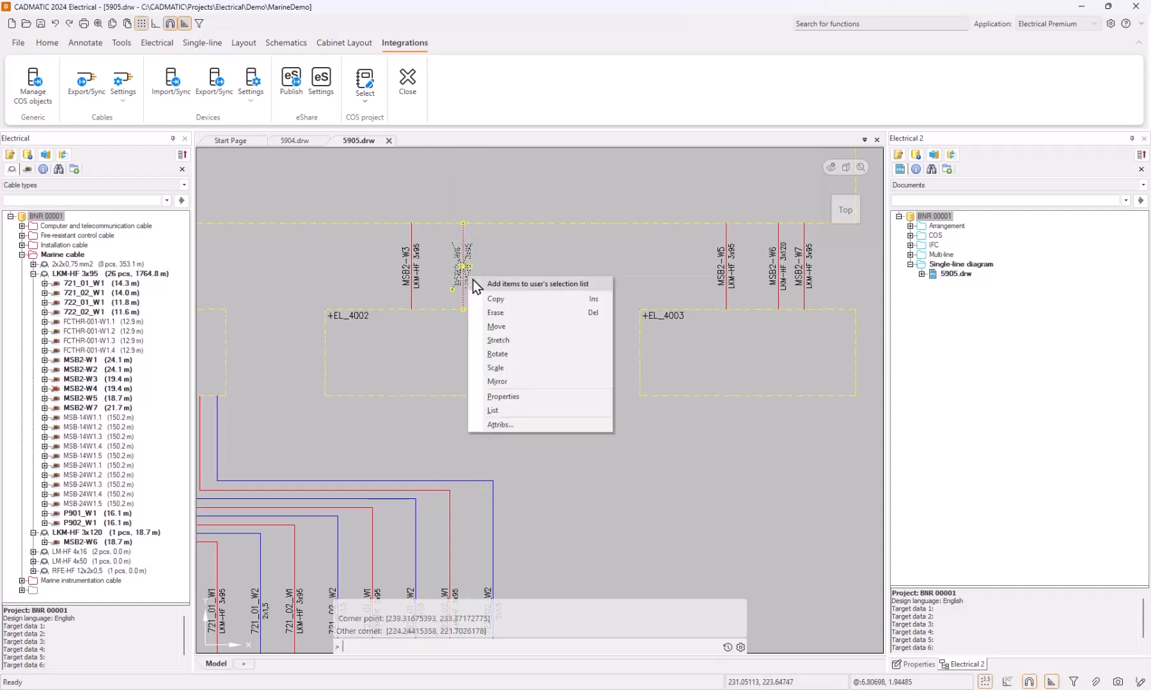
pyautogui.click(517, 312)
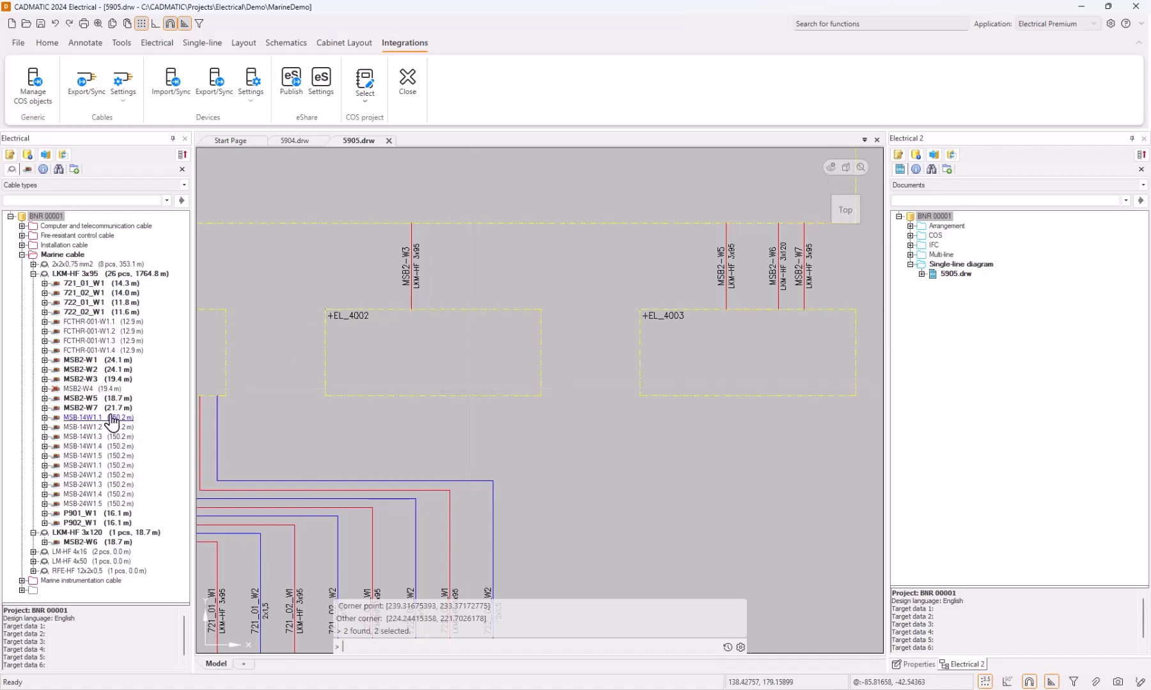
# Remove the cable MSB2-W4 of type LKM-HF 3x95 from the project's cable database and confirm the removal.
pyautogui.rightClick(115, 388)
pyautogui.click(142, 398)
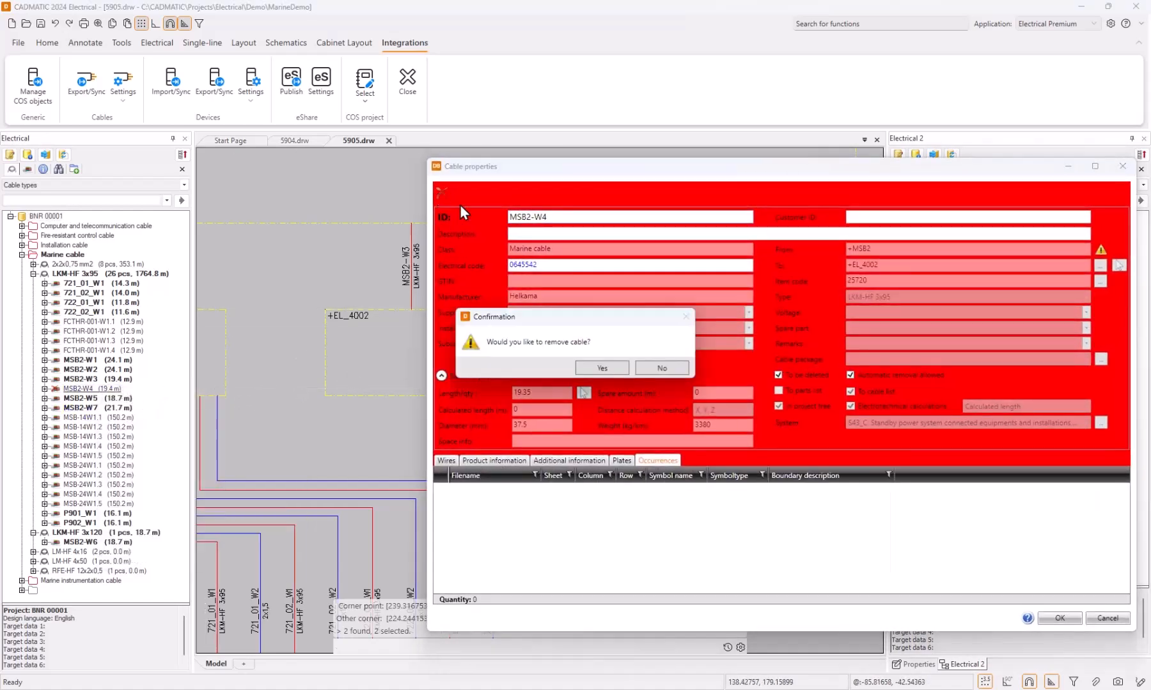
pyautogui.click(602, 369)
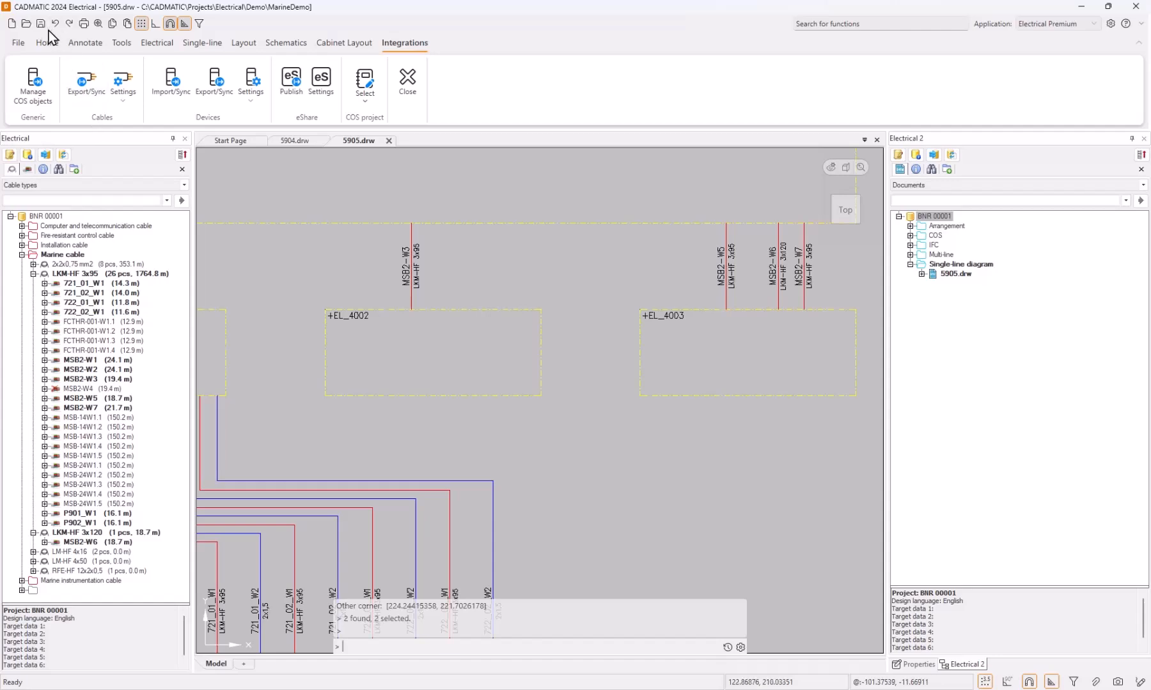
# Synchronize the changes from the database to drawing 5904.
pyautogui.click(63, 155)
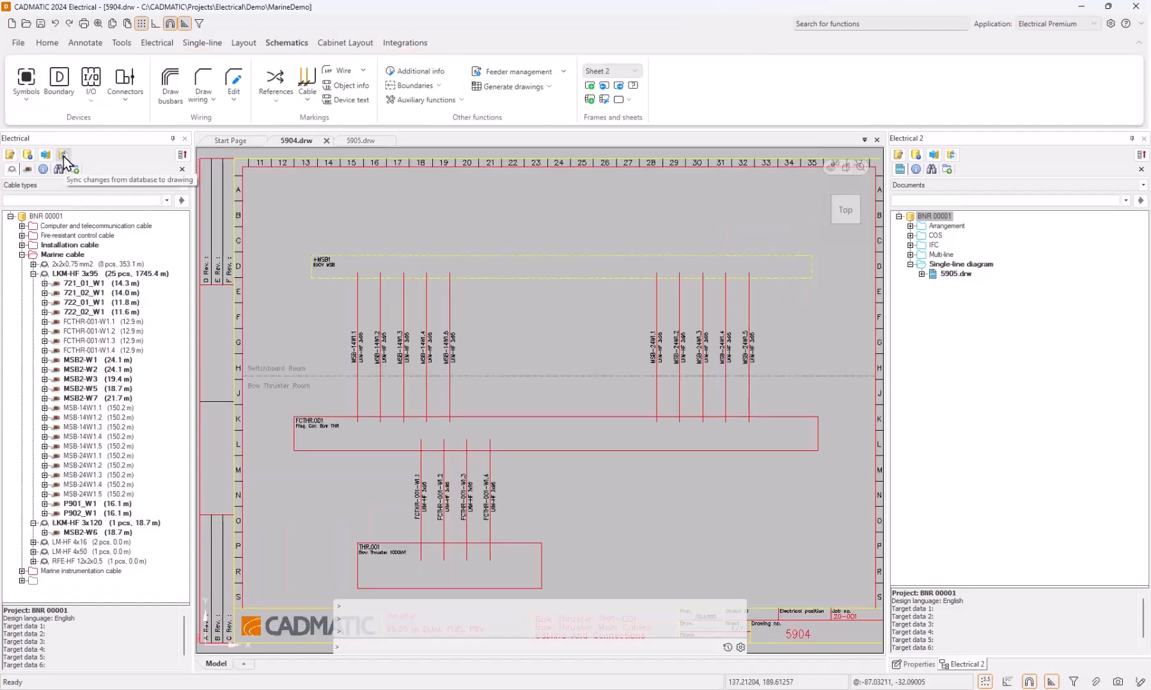